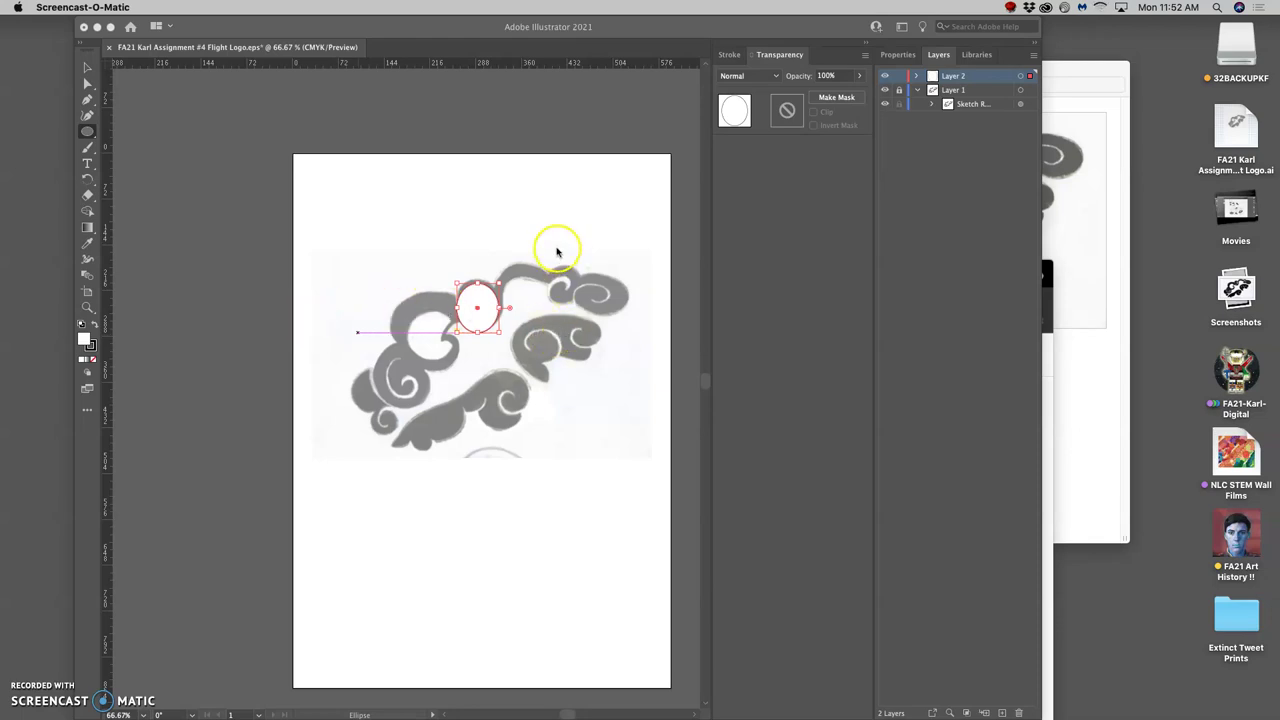
Toggle Layer 2's visibility off and on, and expand the layer to show its contents
click(893, 85)
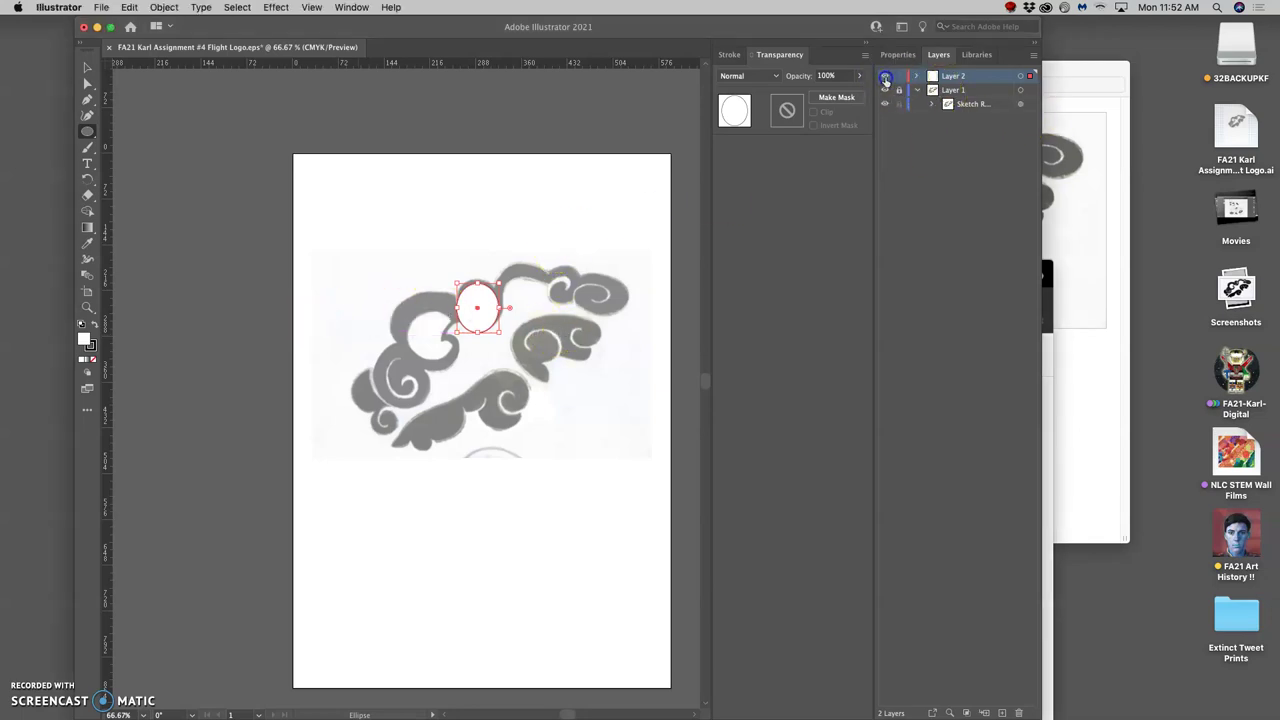
click(884, 76)
super+click(887, 93)
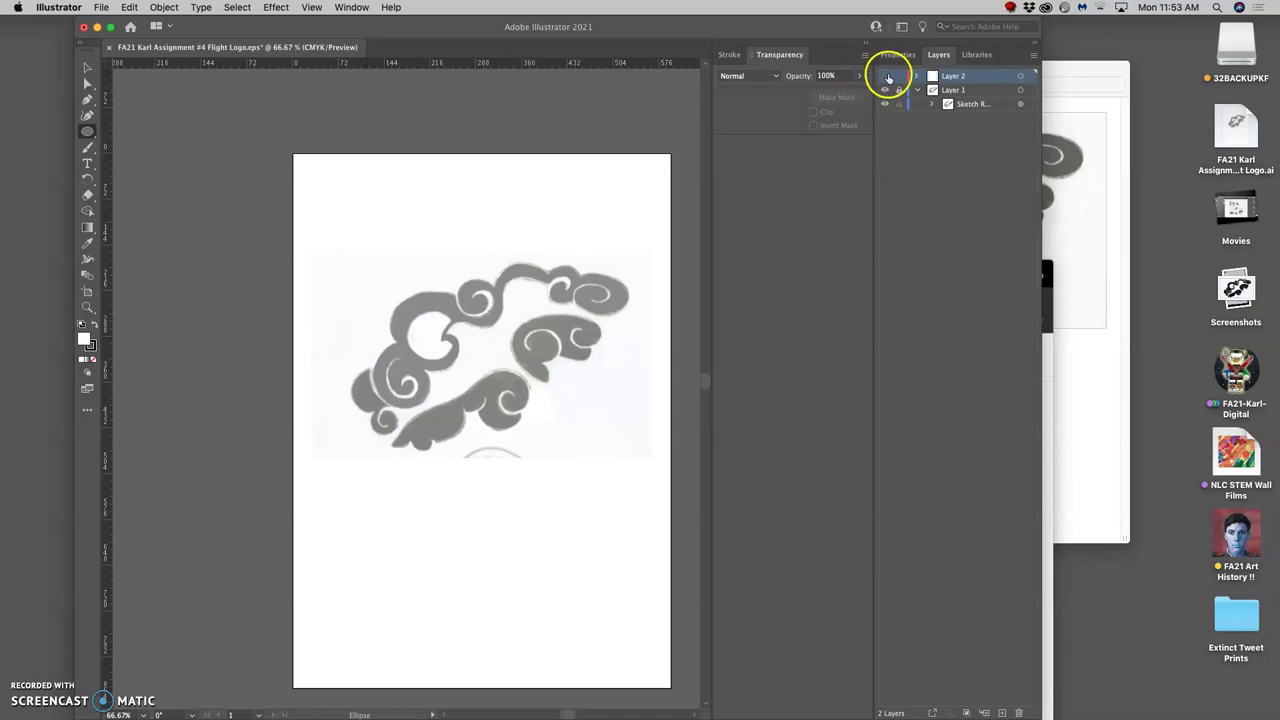
click(885, 77)
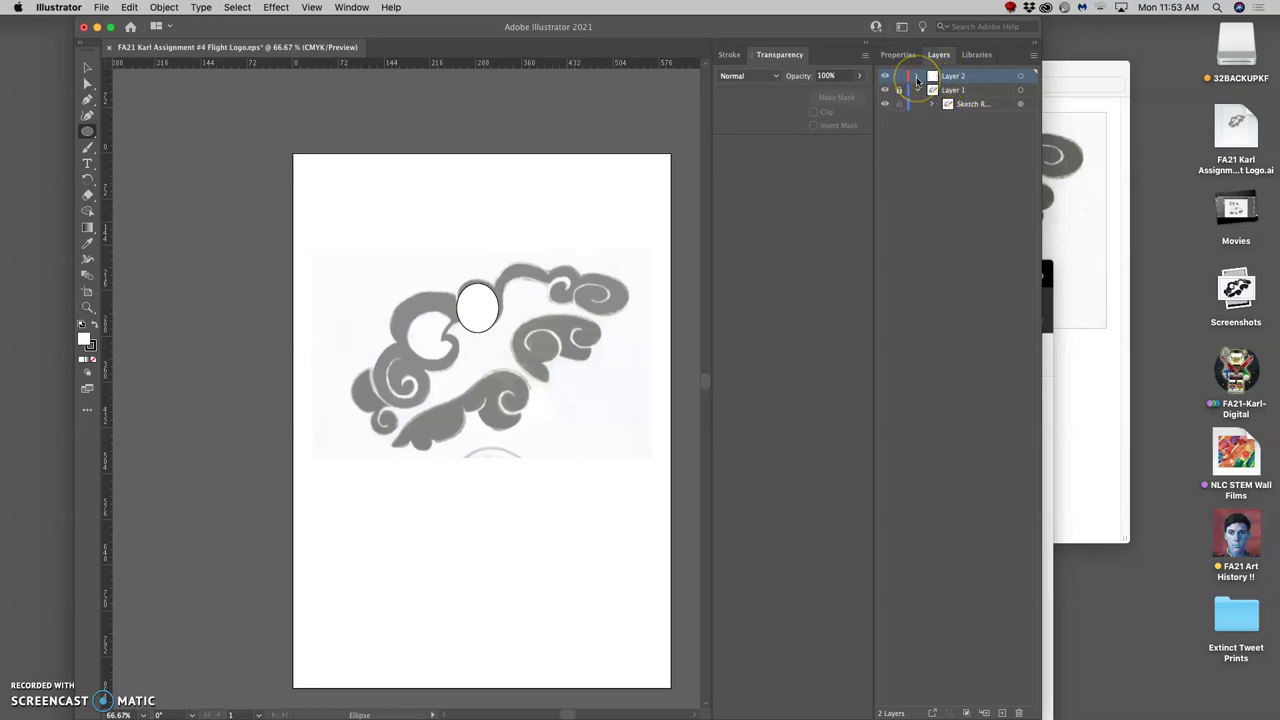
click(917, 77)
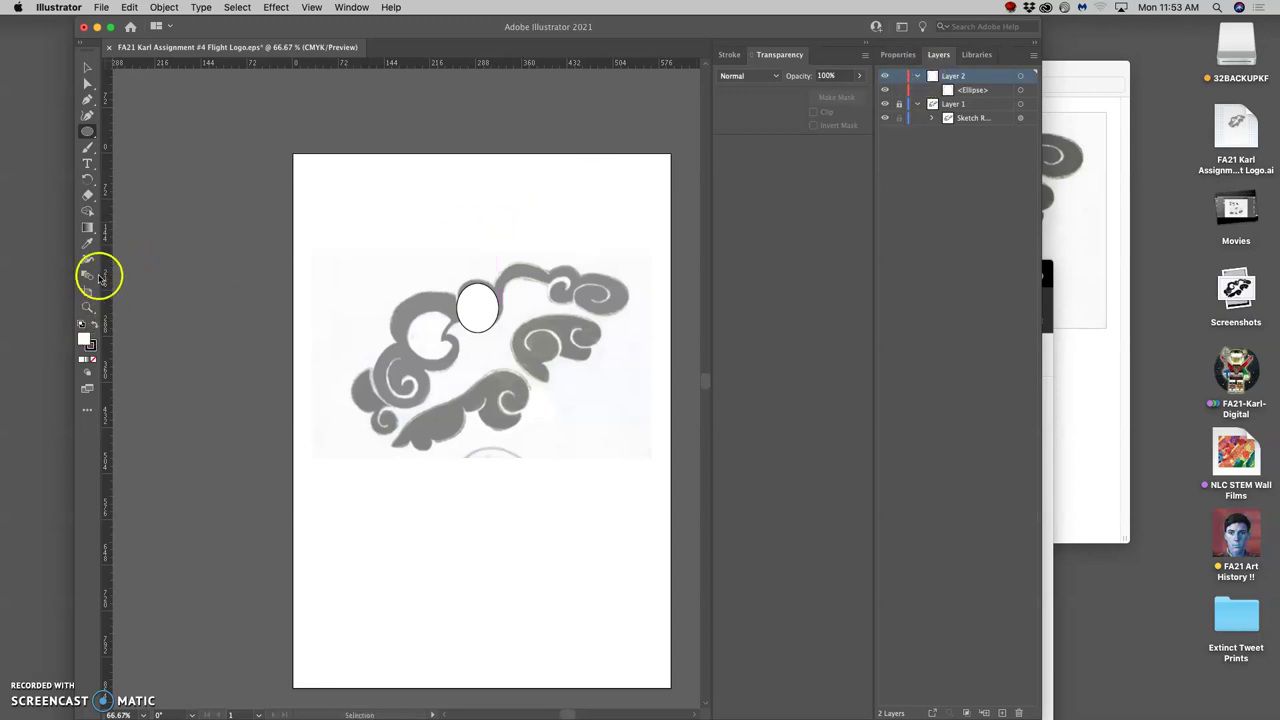
Draw a rectangle over the sketch's left curls on Layer 2, and toggle the rectangle and ellipse off and on
drag(87, 131, 121, 130)
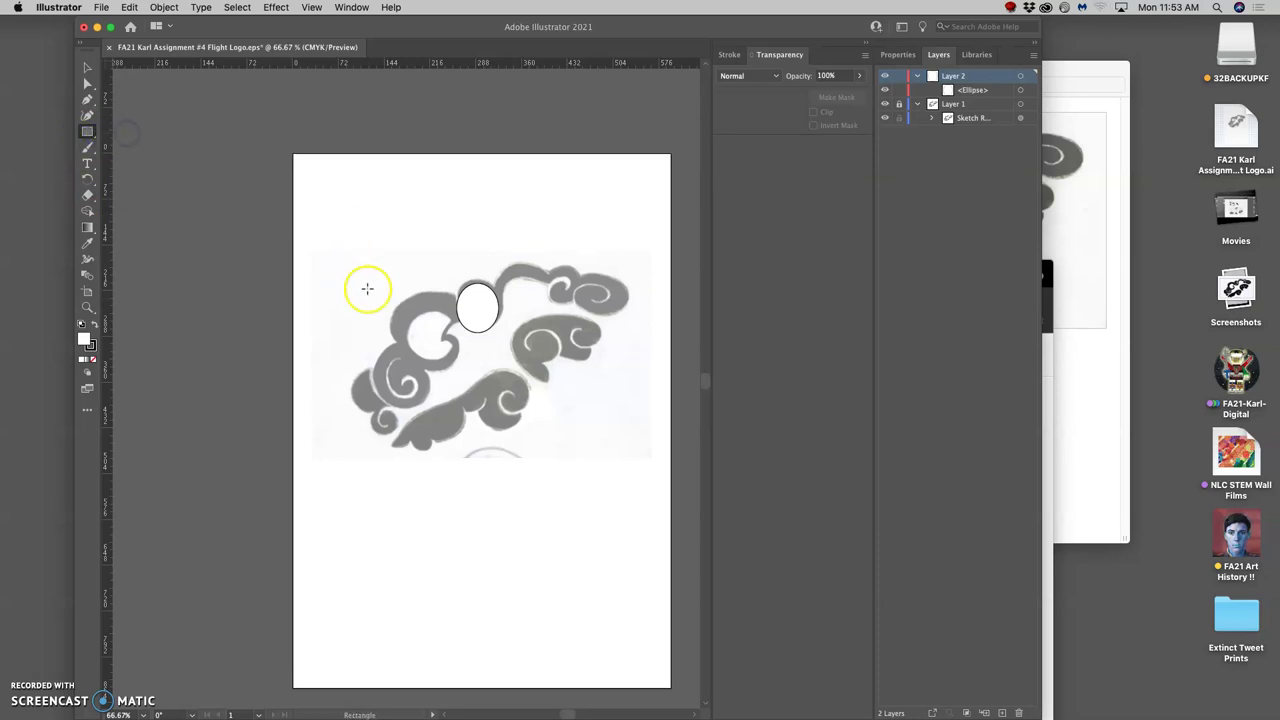
drag(380, 304, 457, 393)
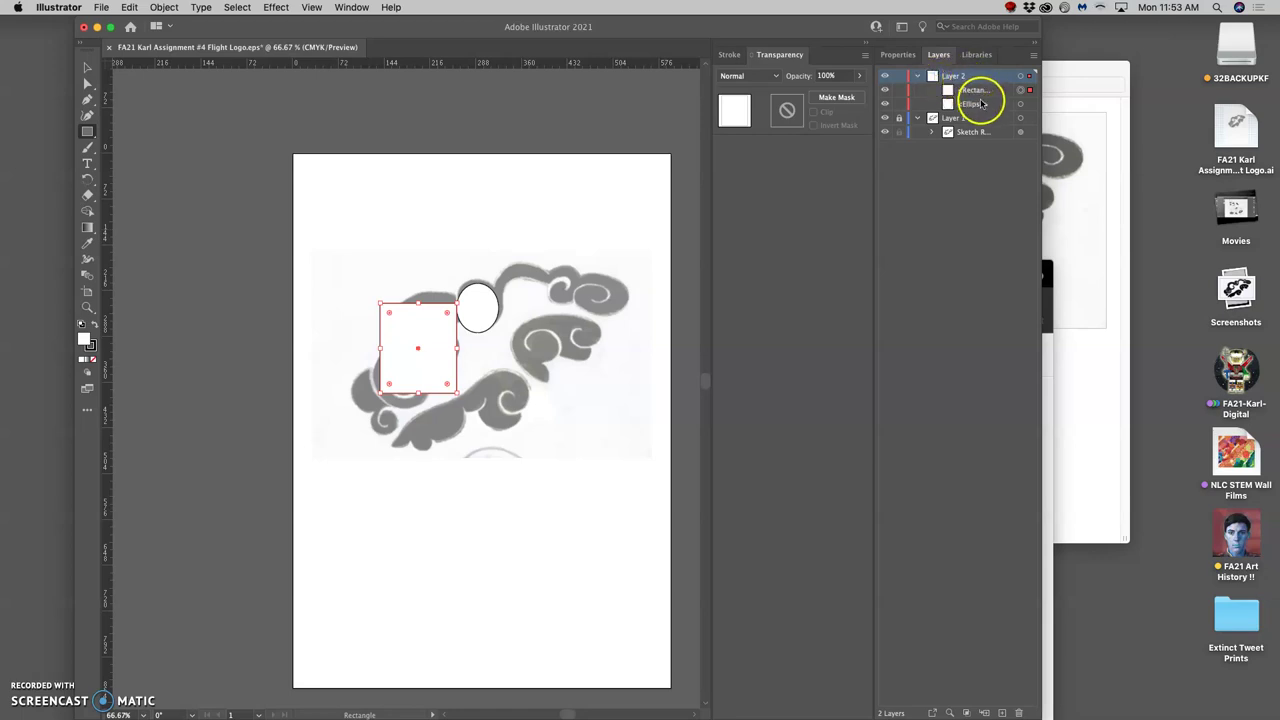
click(884, 90)
click(884, 104)
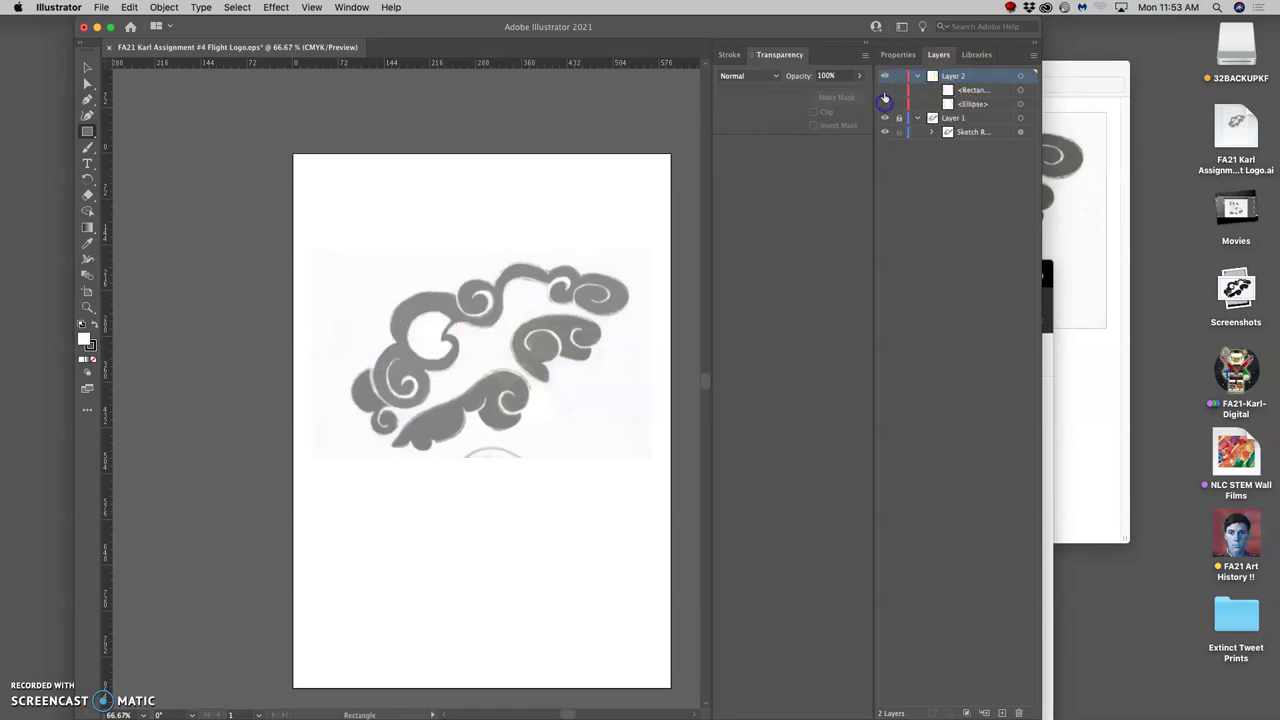
click(884, 90)
click(884, 104)
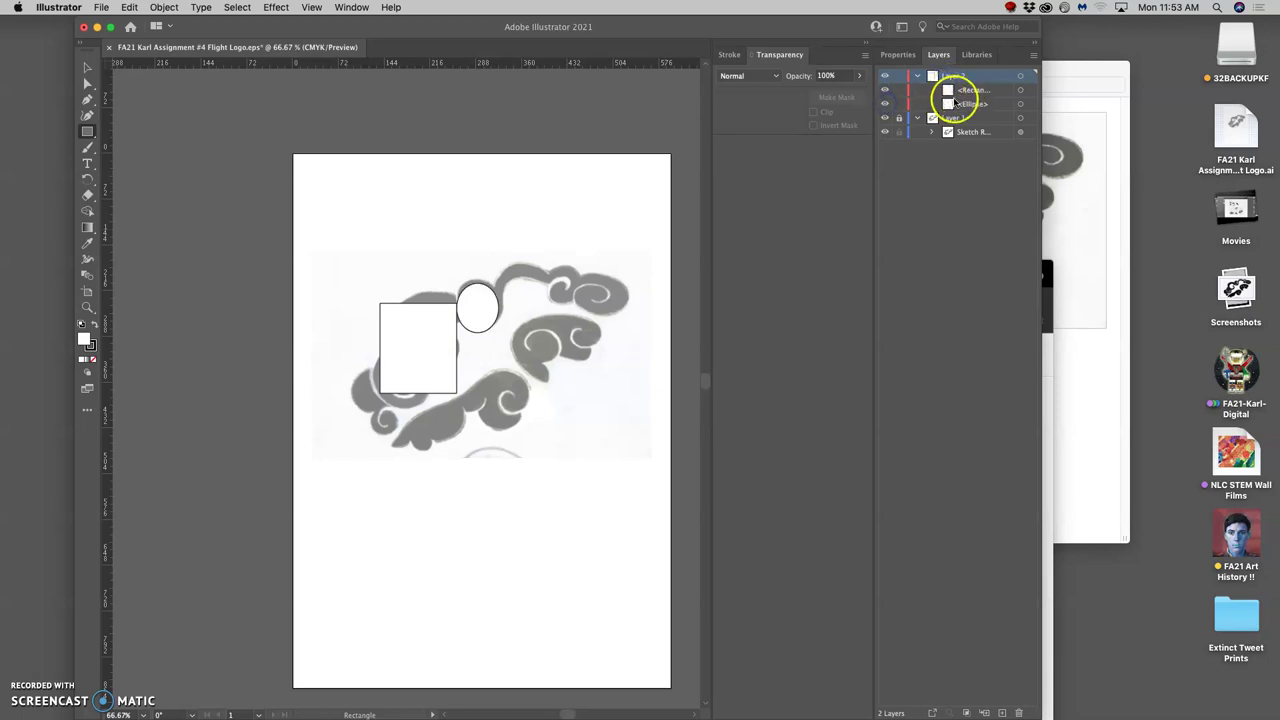
Target the rectangle and the ellipse alternately in Layer 2 to compare which shape each entry selects
click(1020, 90)
click(1021, 104)
click(1021, 91)
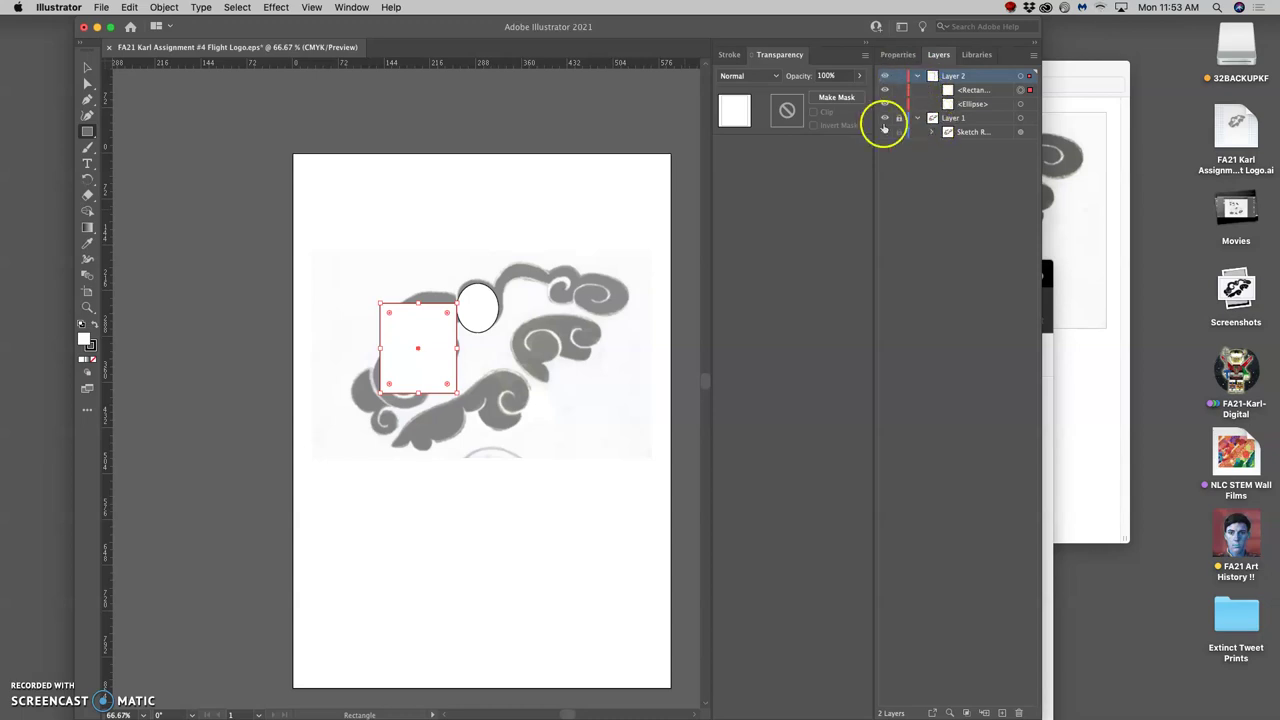
click(1021, 104)
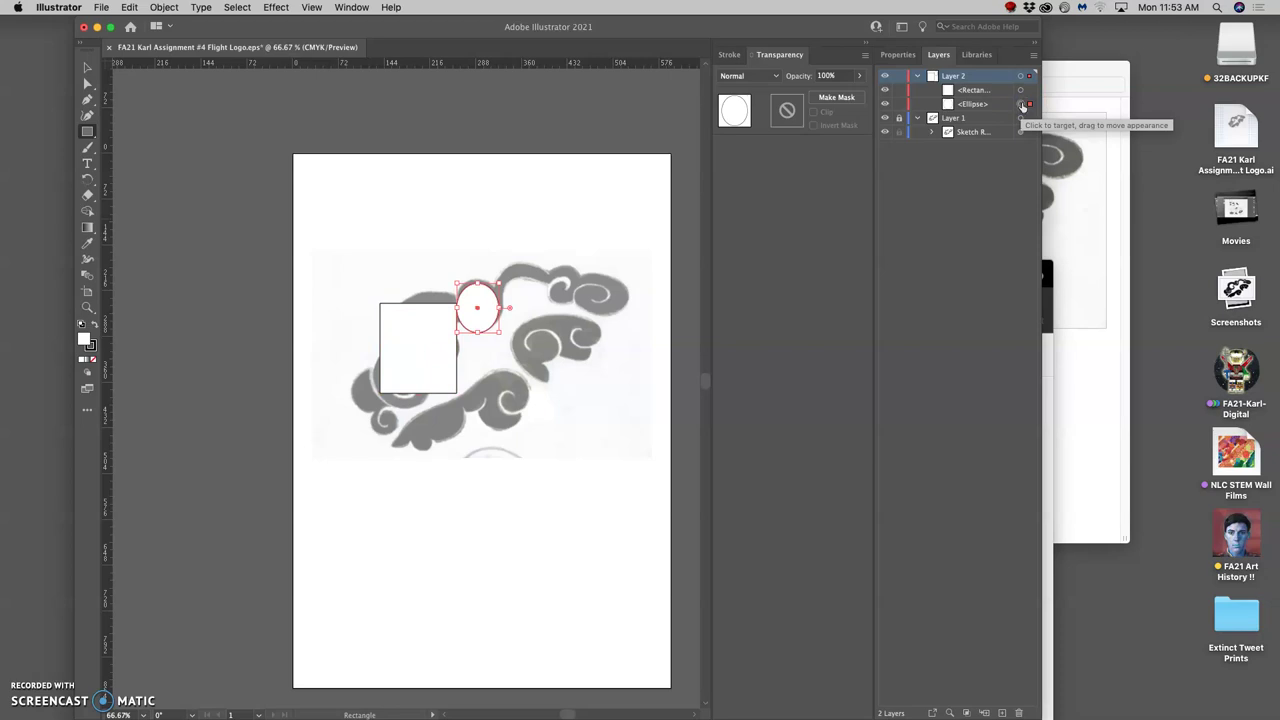
click(1021, 92)
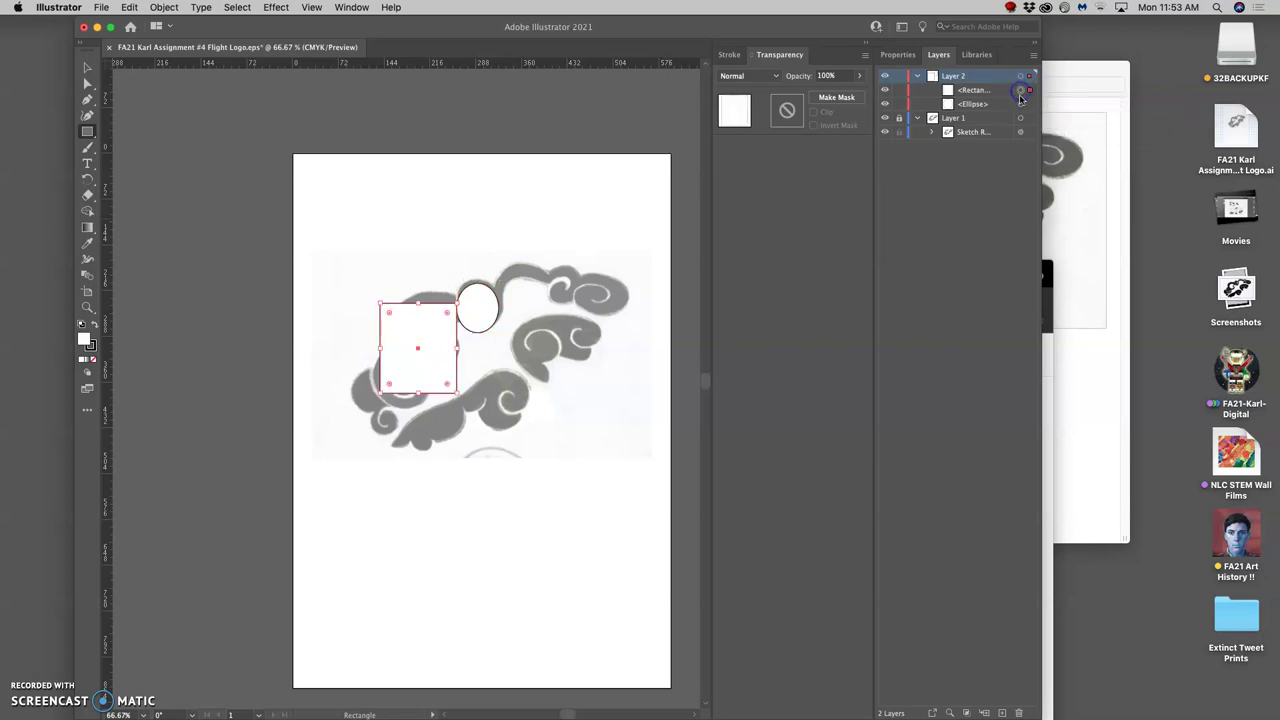
click(1021, 104)
click(1021, 90)
click(1021, 104)
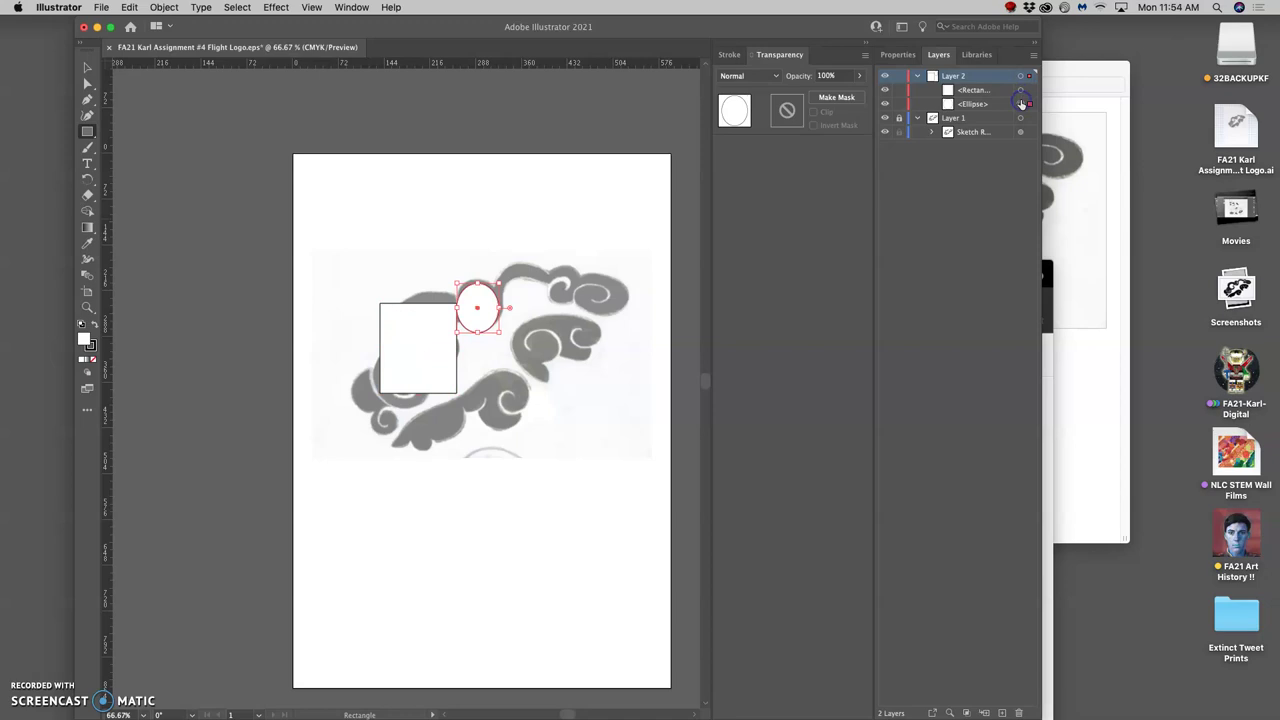
click(1021, 91)
click(989, 91)
click(979, 105)
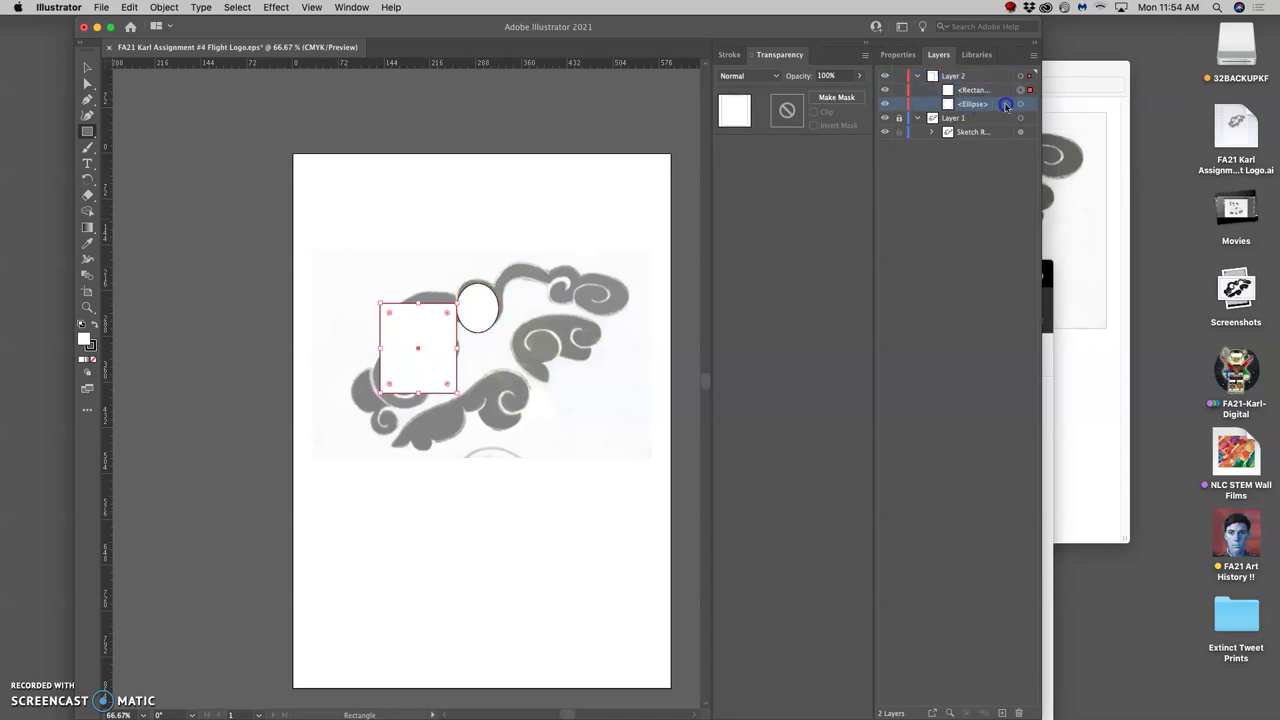
double_click(1006, 105)
click(599, 395)
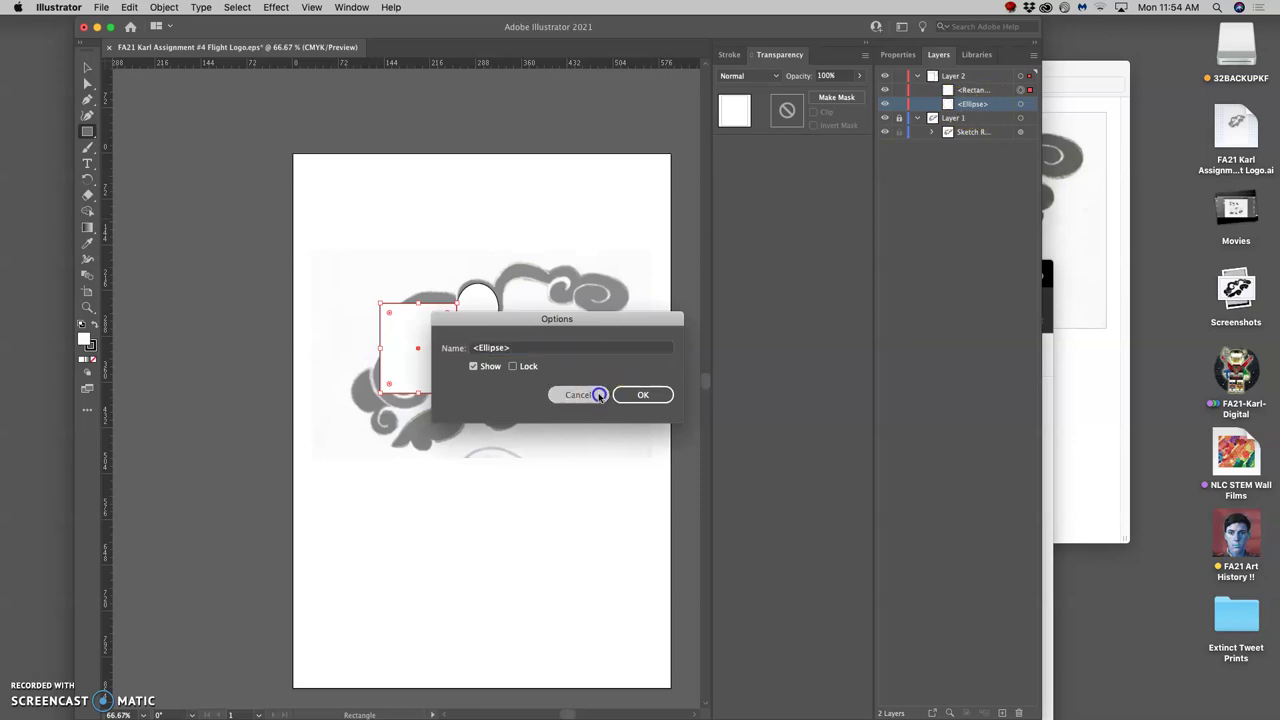
Hide and show the ellipse and the rectangle individually, and unlock Layer 2
click(885, 104)
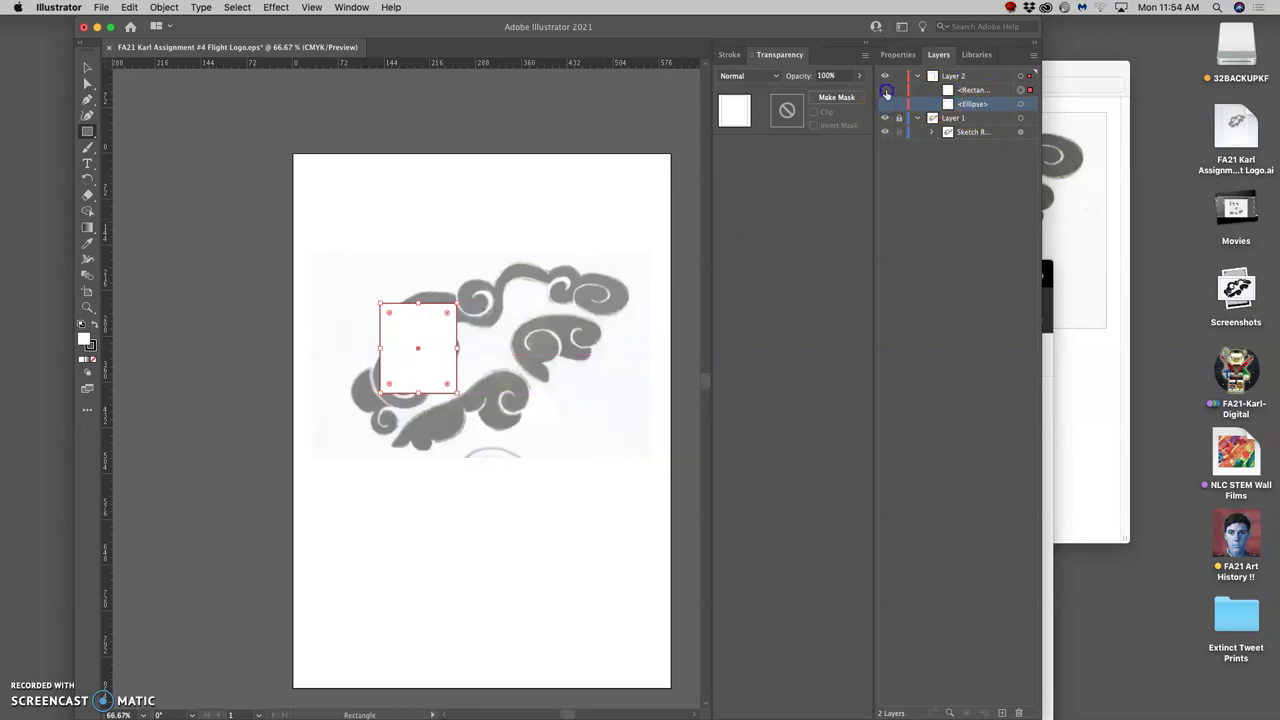
click(884, 90)
click(884, 90)
click(884, 104)
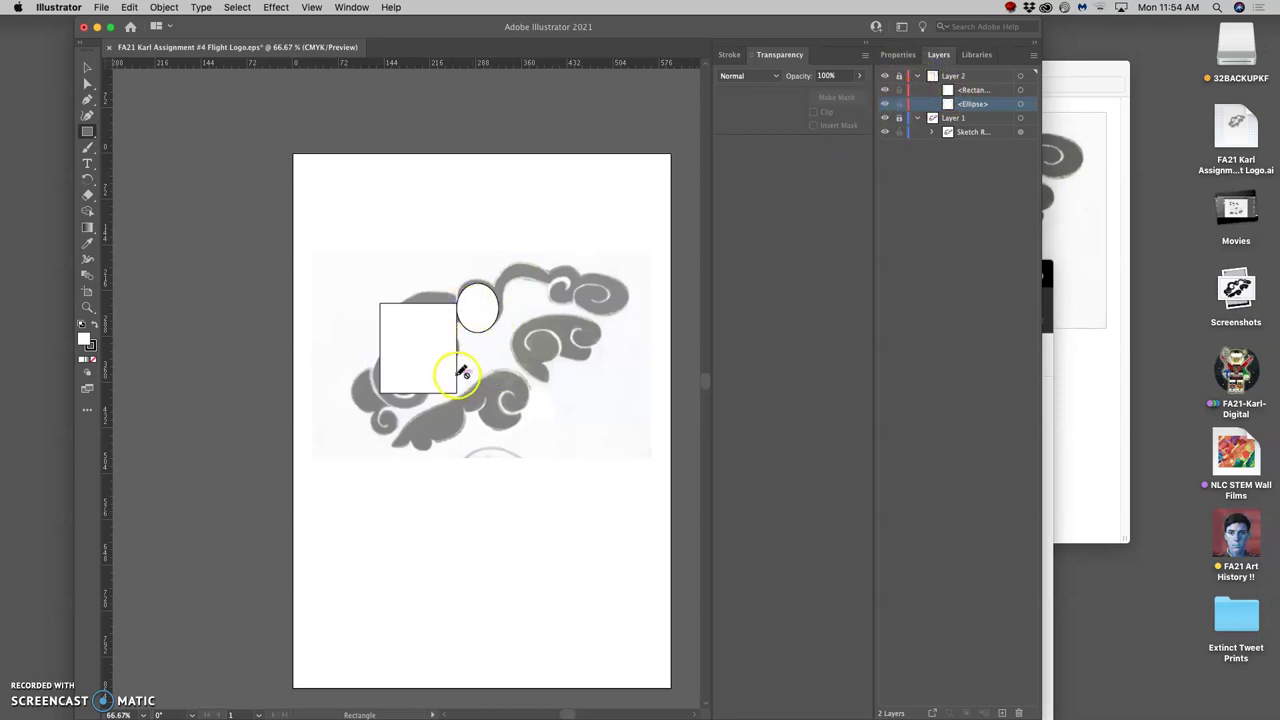
click(899, 83)
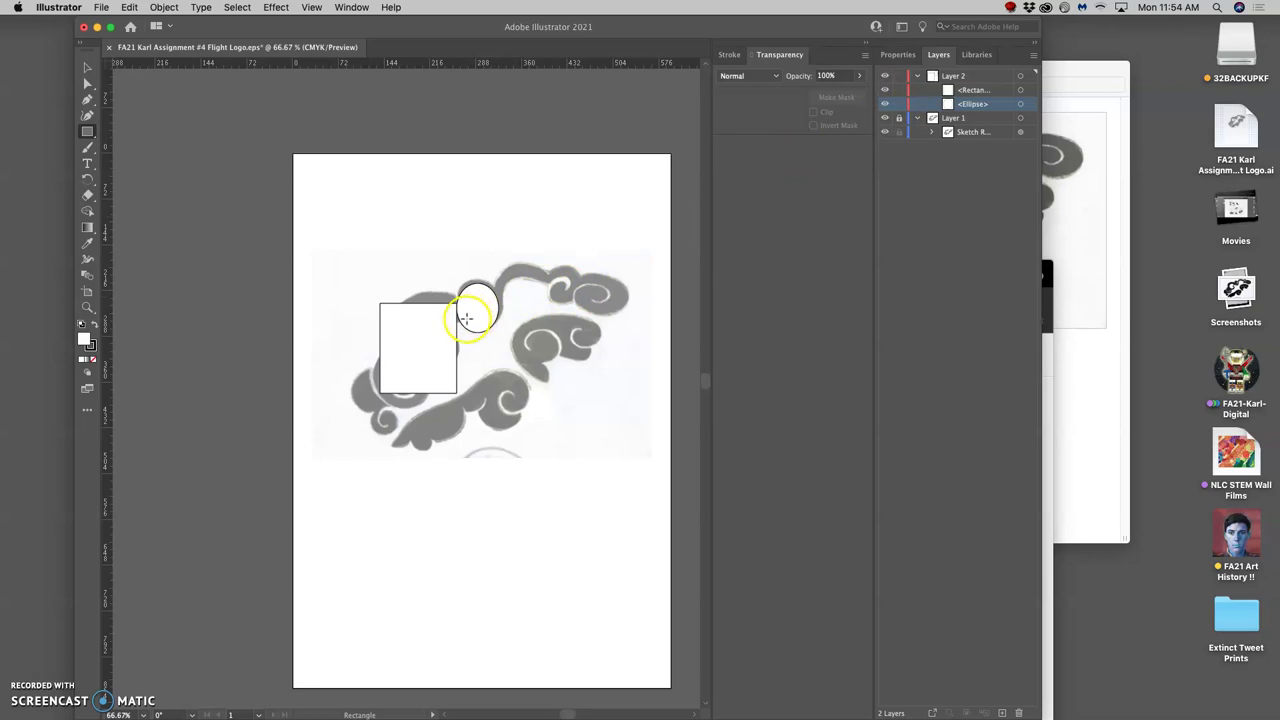
Examine the rectangle on the artboard up close, highlight its entry in Layer 2, and return to the full artwork
key(super+equal)
key(super+equal)
key(super+equal)
key(super+equal)
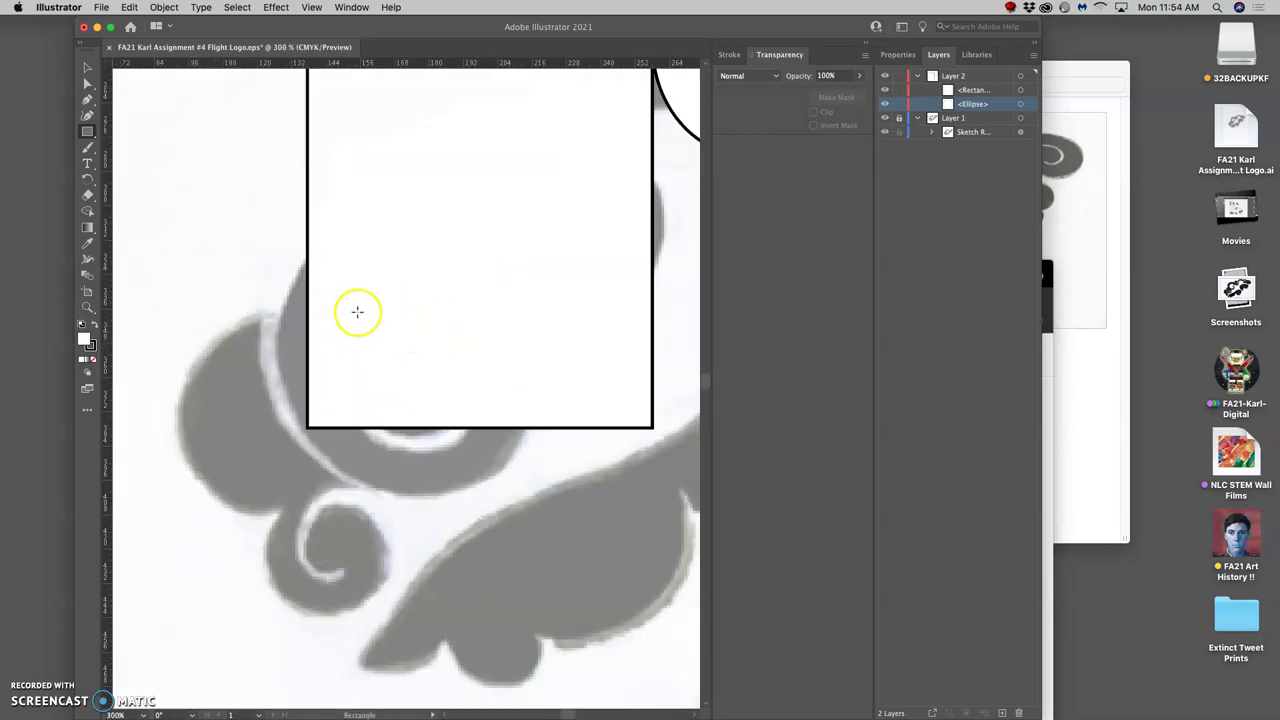
scroll(388, 299, right, 2)
scroll(388, 297, up, 4)
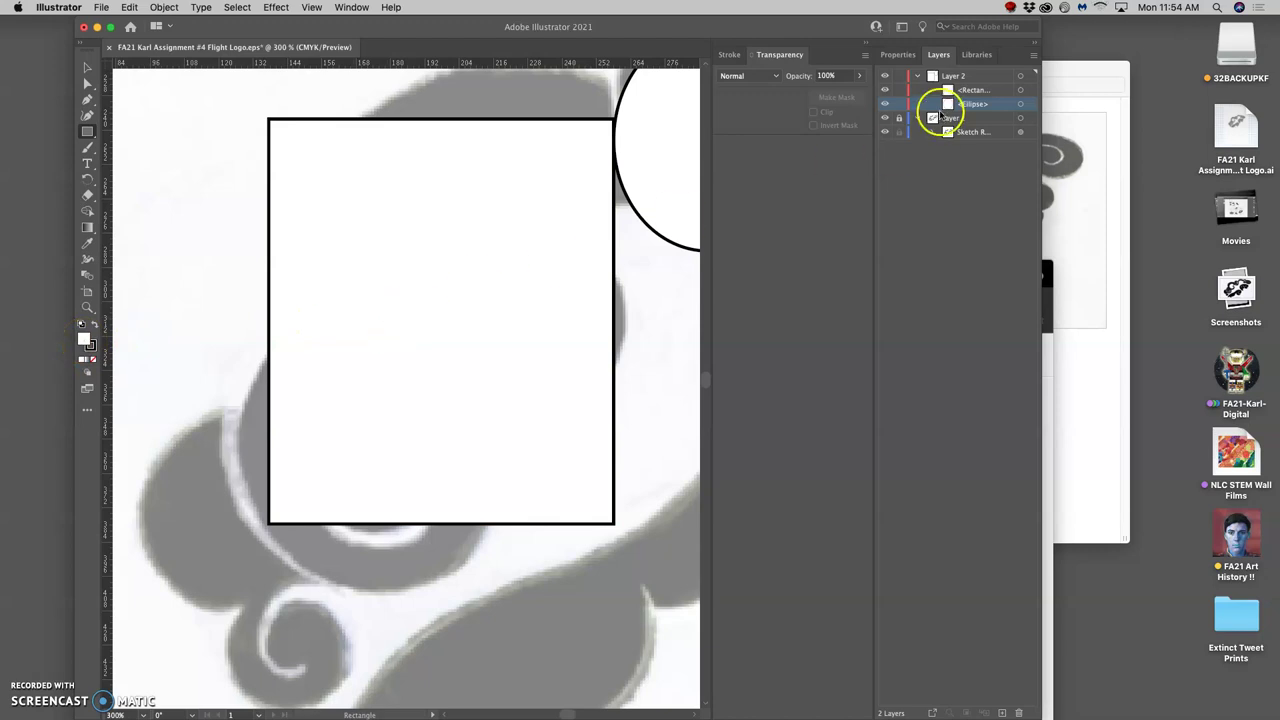
click(964, 91)
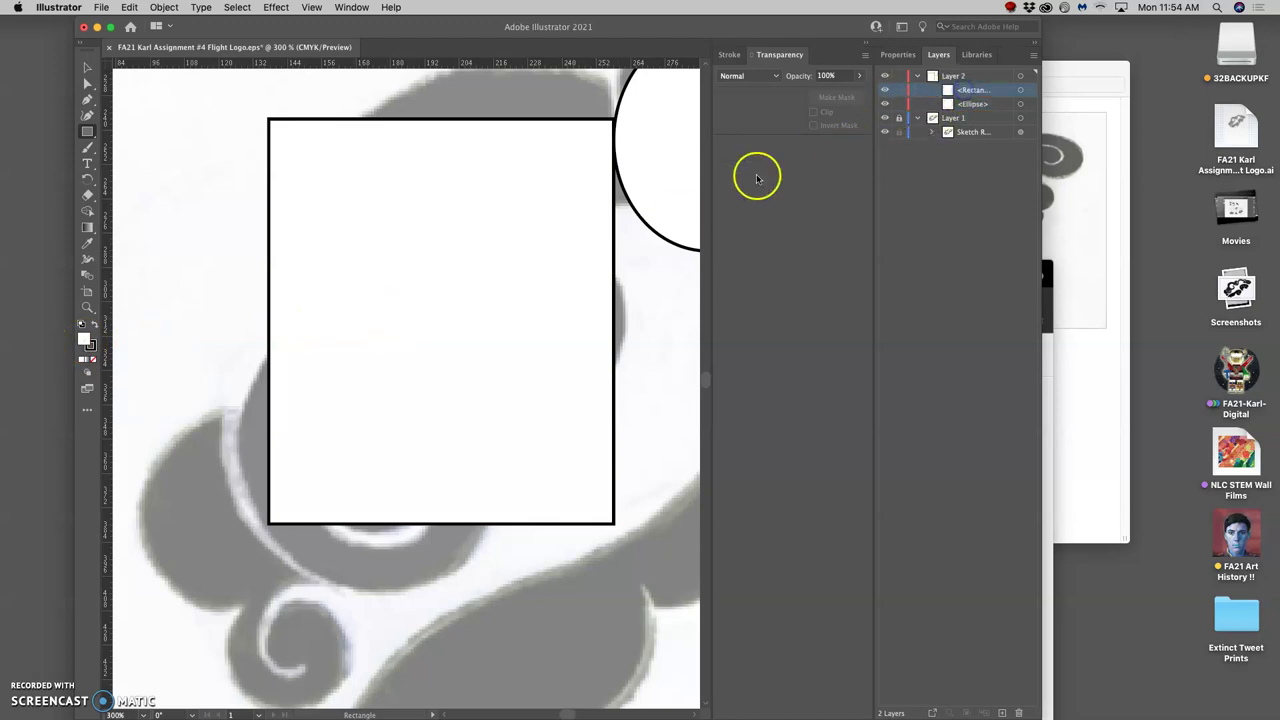
key(super+minus)
key(super+minus)
key(super+minus)
key(super+minus)
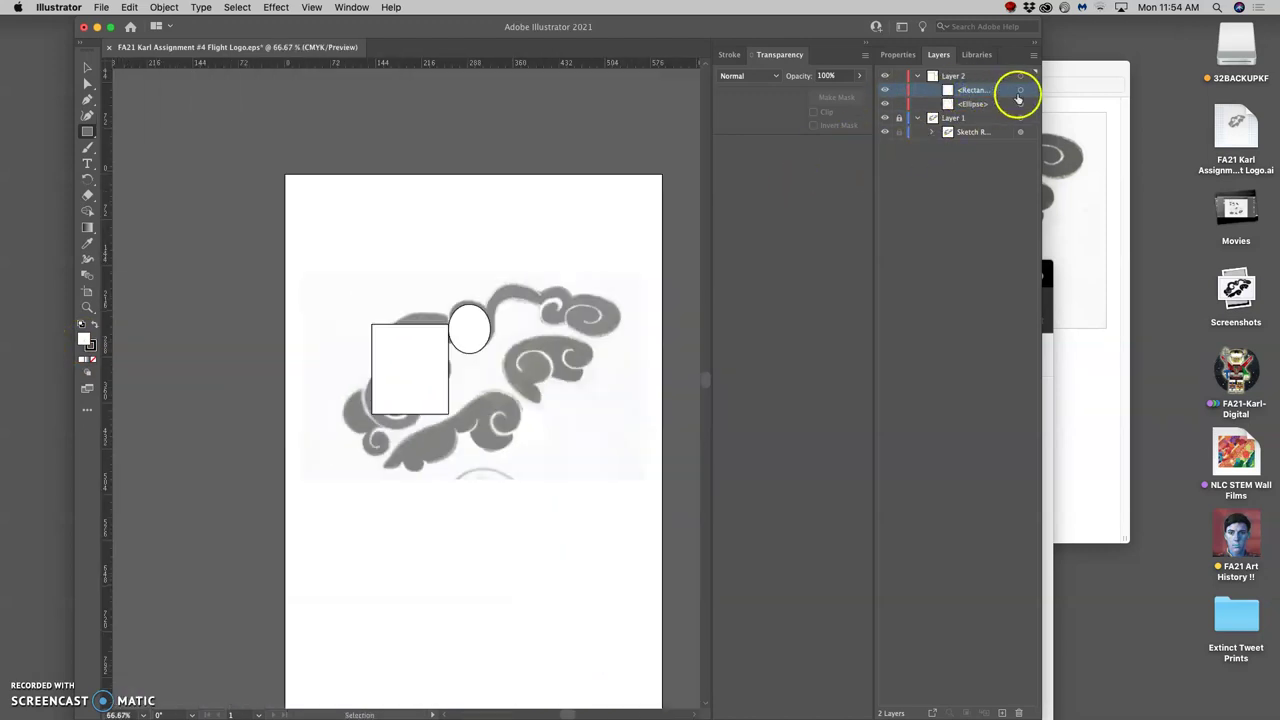
Delete the rectangle and the ellipse from Layer 2, and make Layer 2 the active layer
click(1020, 91)
click(1009, 164)
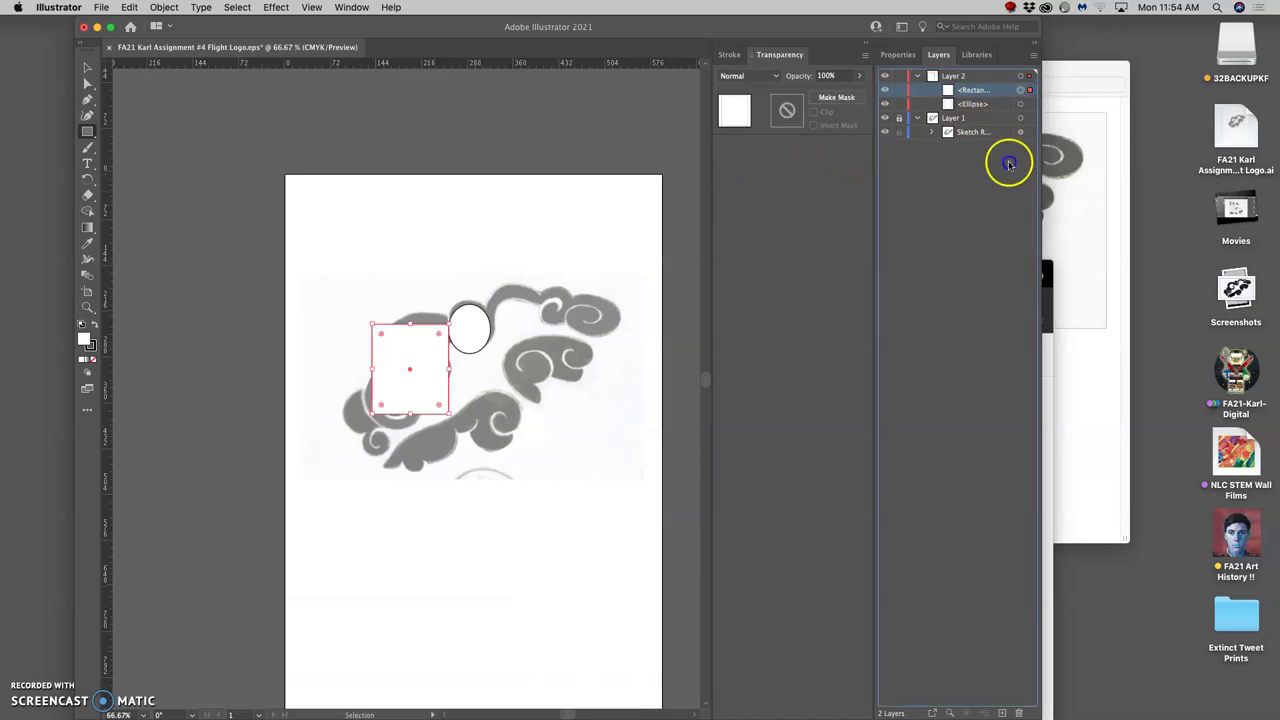
click(1020, 712)
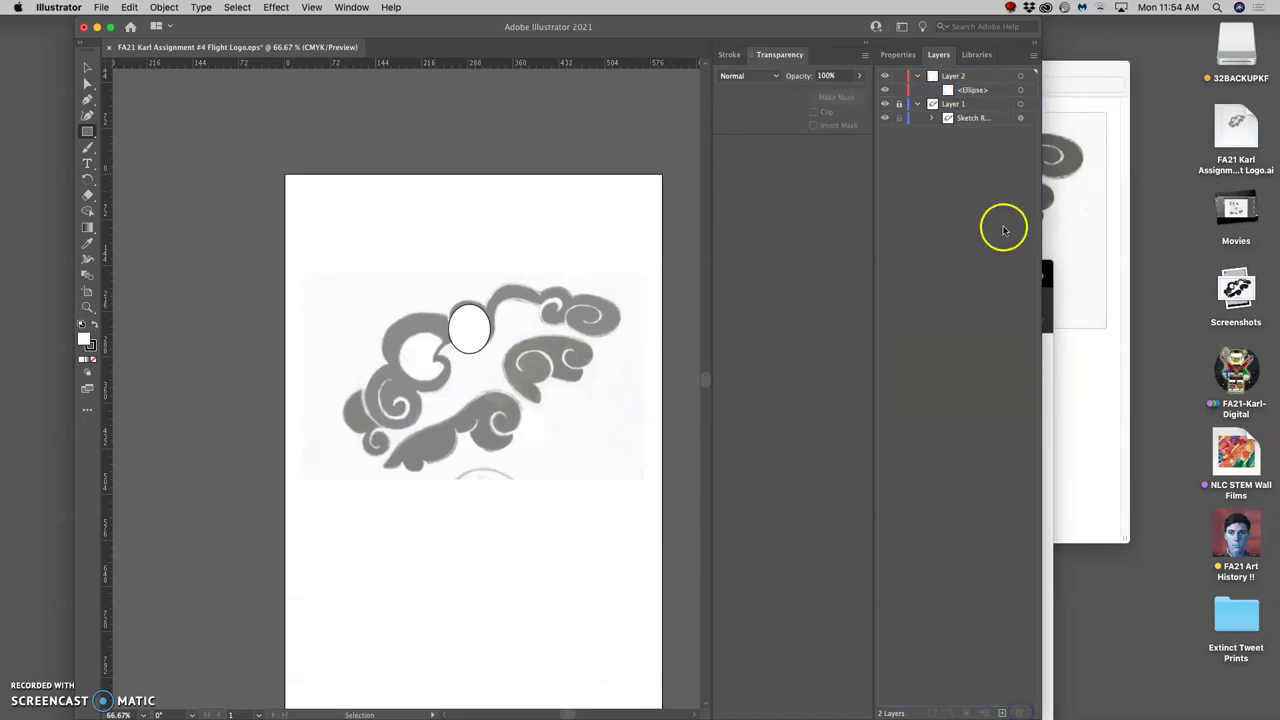
click(1020, 91)
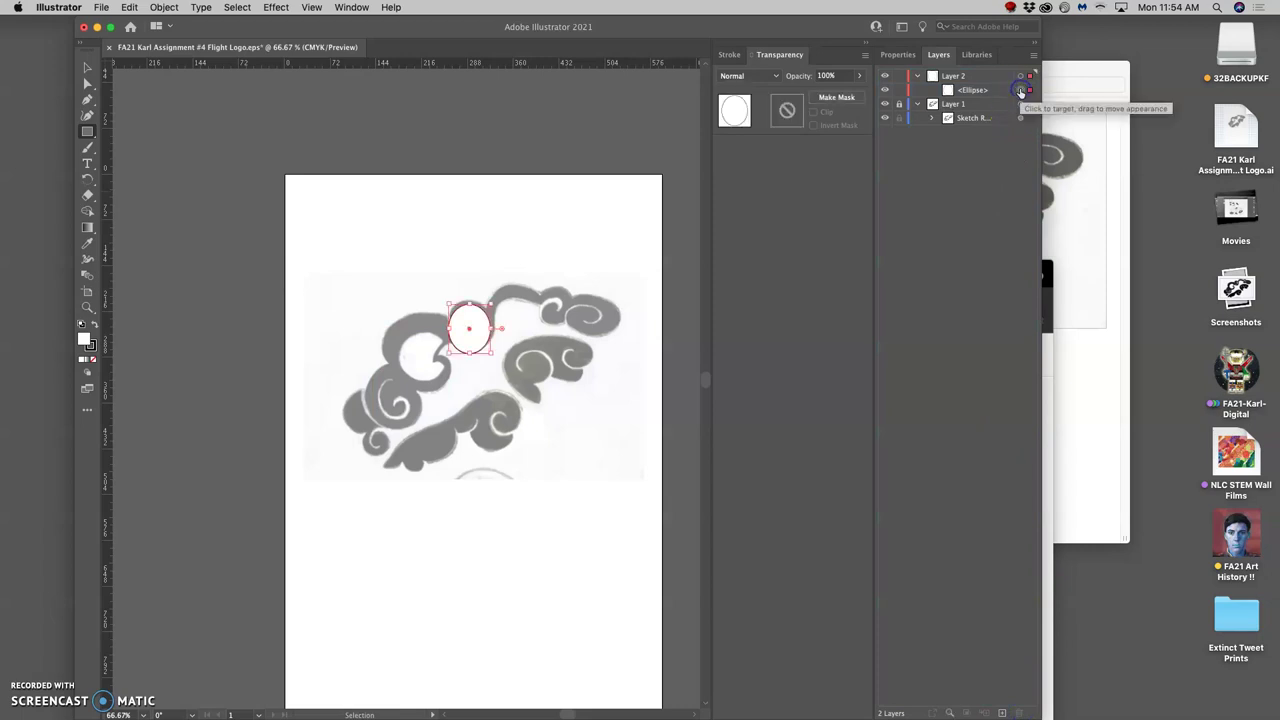
key(Delete)
click(993, 78)
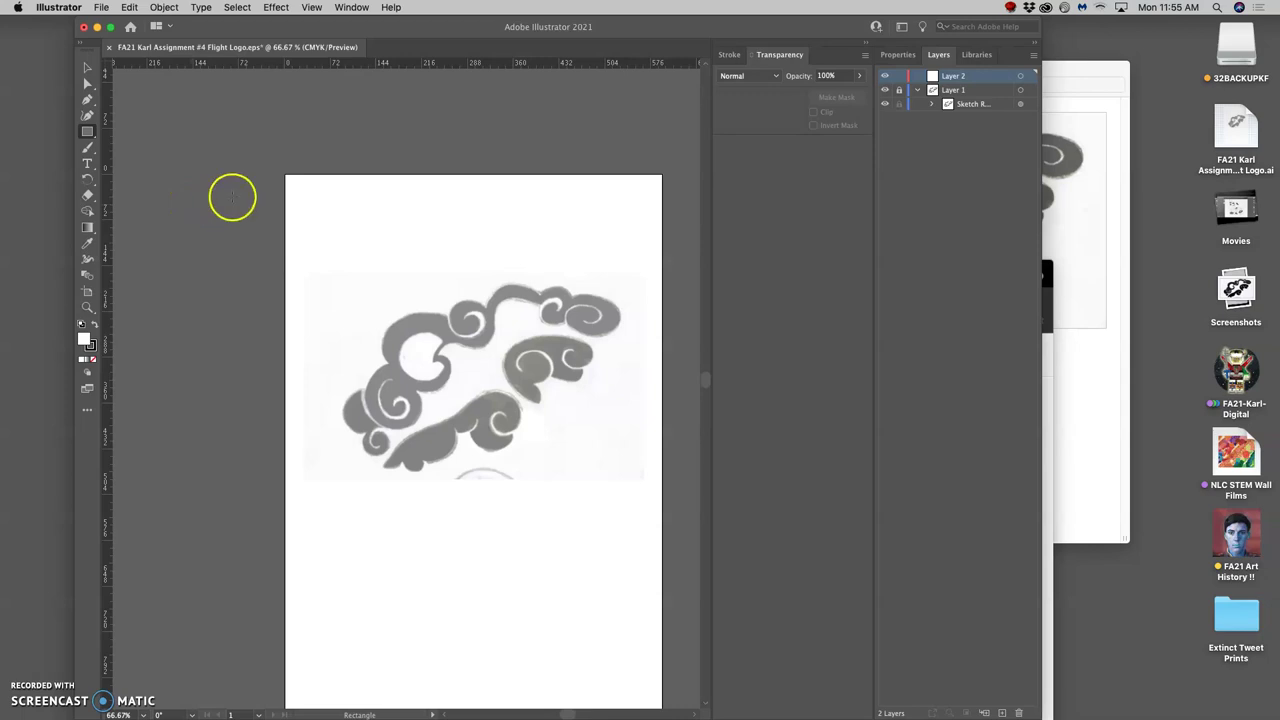
Draw a wide ellipse over the sketch's upper-left edge on Layer 2 and fill it with black (000000)
drag(87, 131, 127, 147)
drag(390, 250, 477, 321)
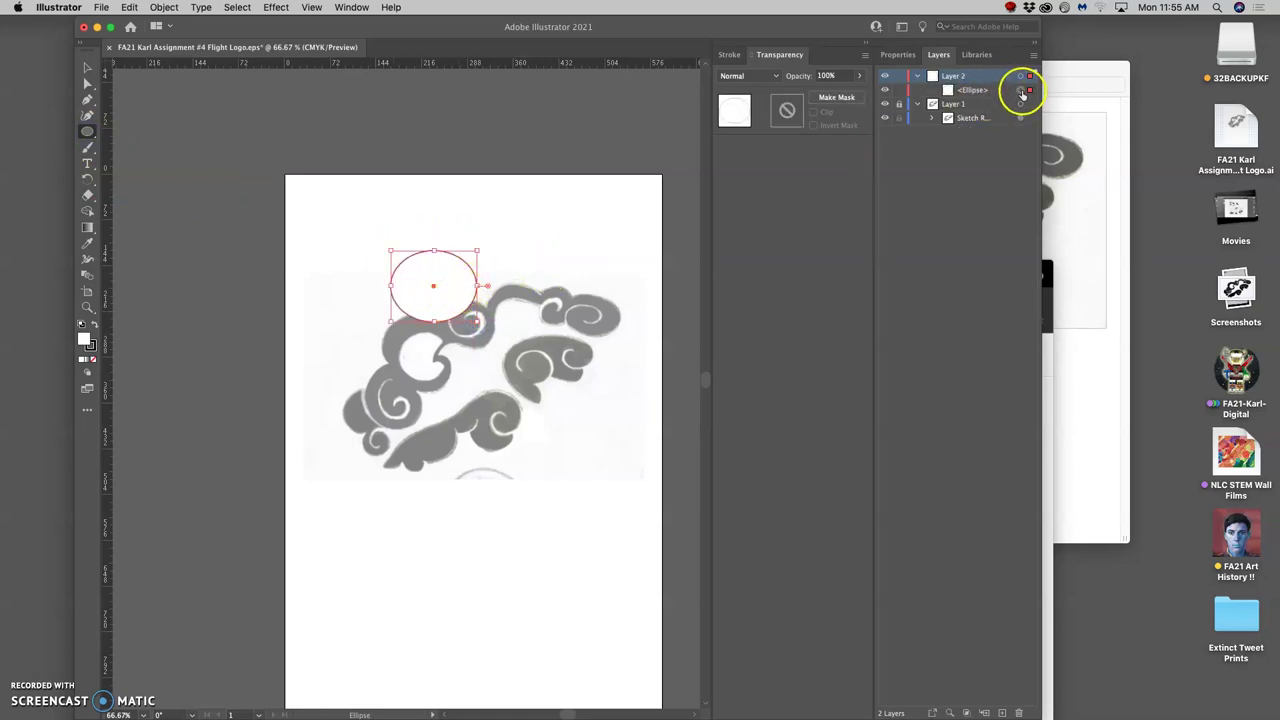
double_click(86, 342)
drag(391, 449, 379, 458)
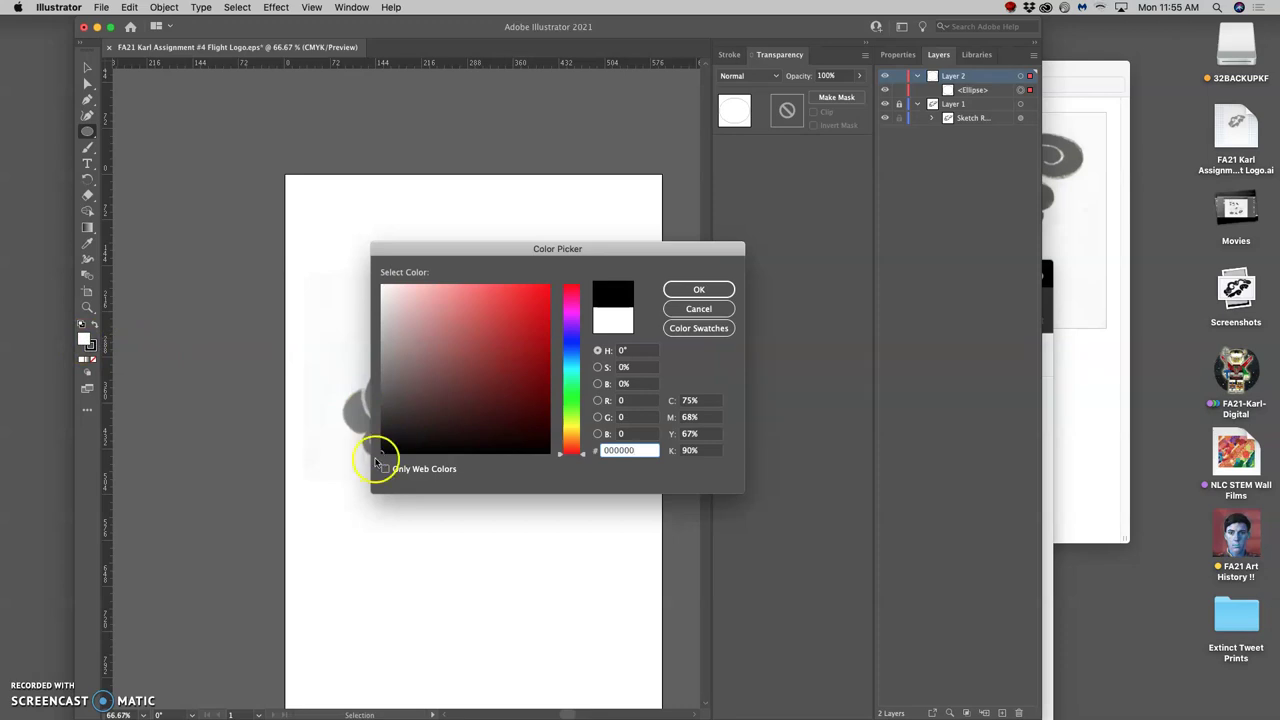
click(680, 289)
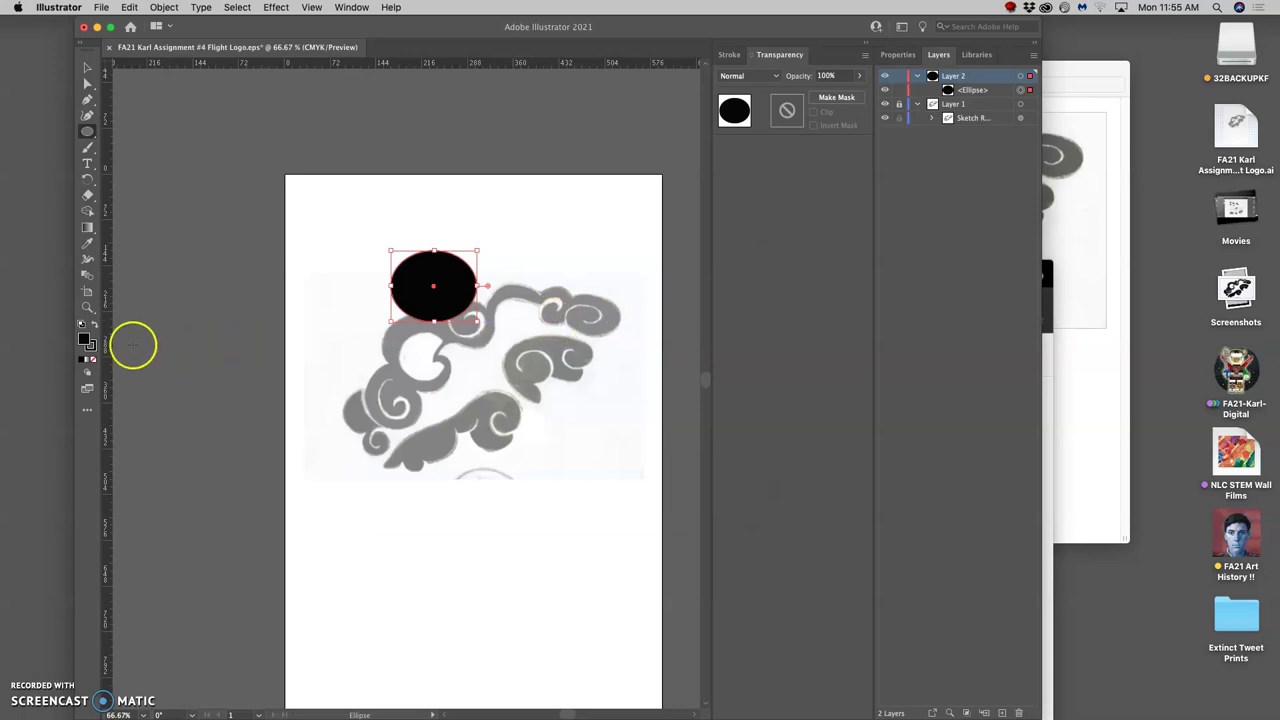
Set the ellipse's stroke to a pinkish red of about C 15, M 100, Y 69, K 3
double_click(87, 342)
click(91, 346)
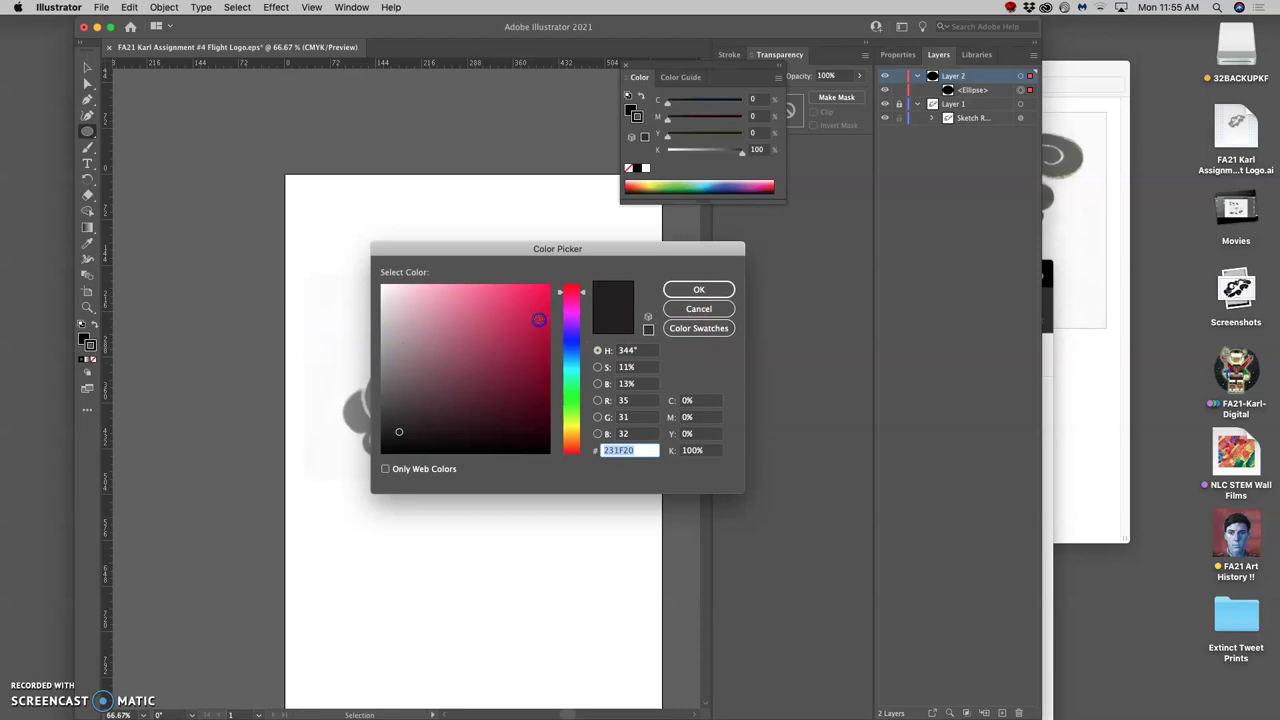
click(538, 319)
click(699, 289)
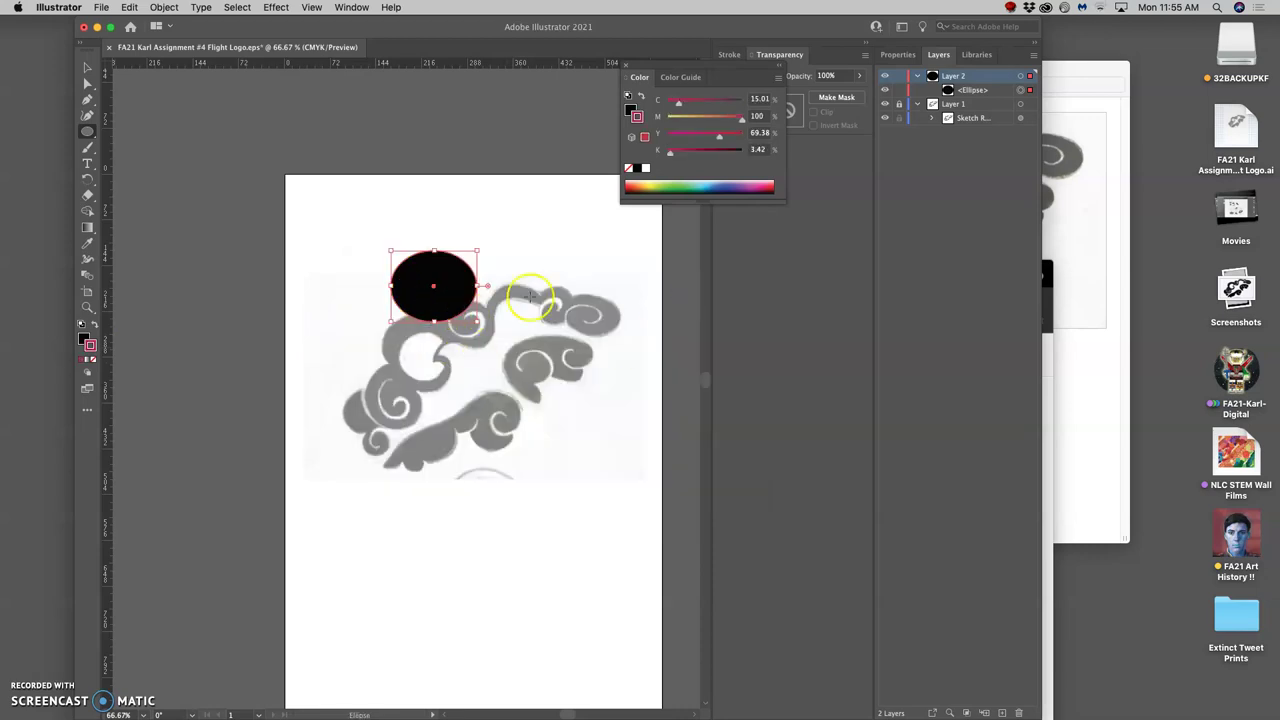
Deselect the ellipse with the Direct Selection tool and examine its red outline up close at 200%
click(87, 70)
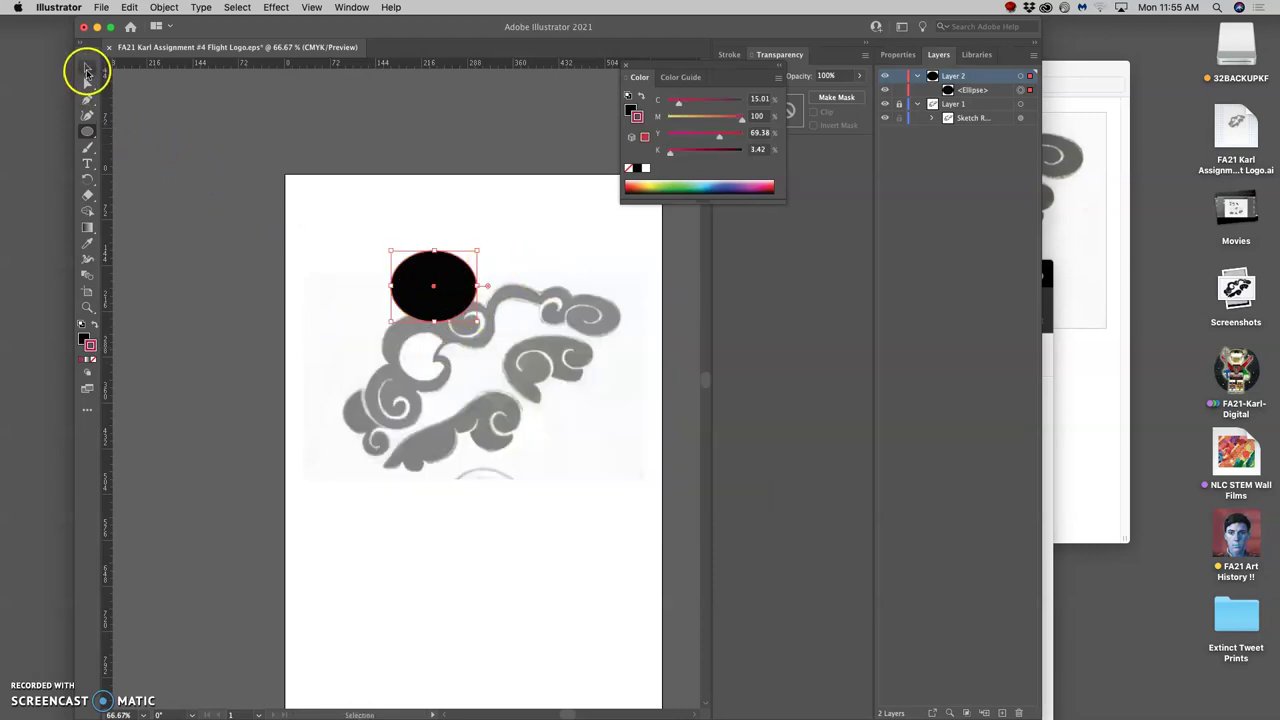
click(87, 85)
click(300, 271)
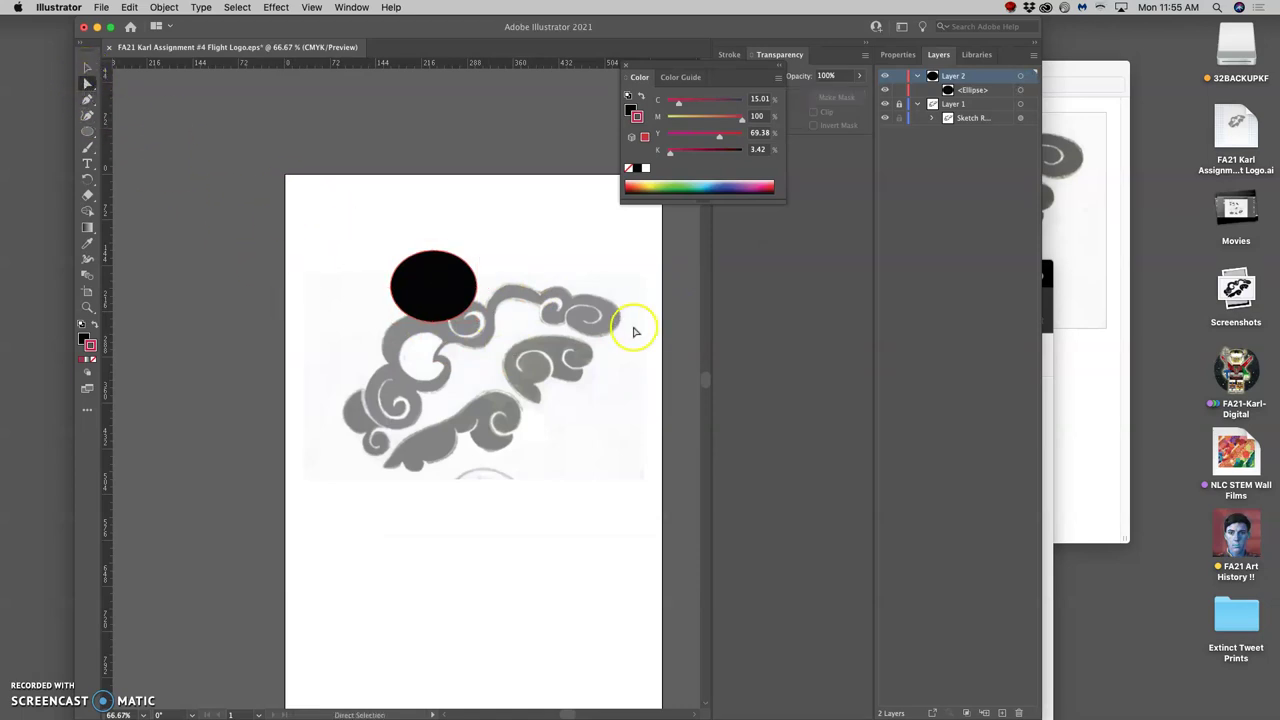
scroll(502, 330, up, 3)
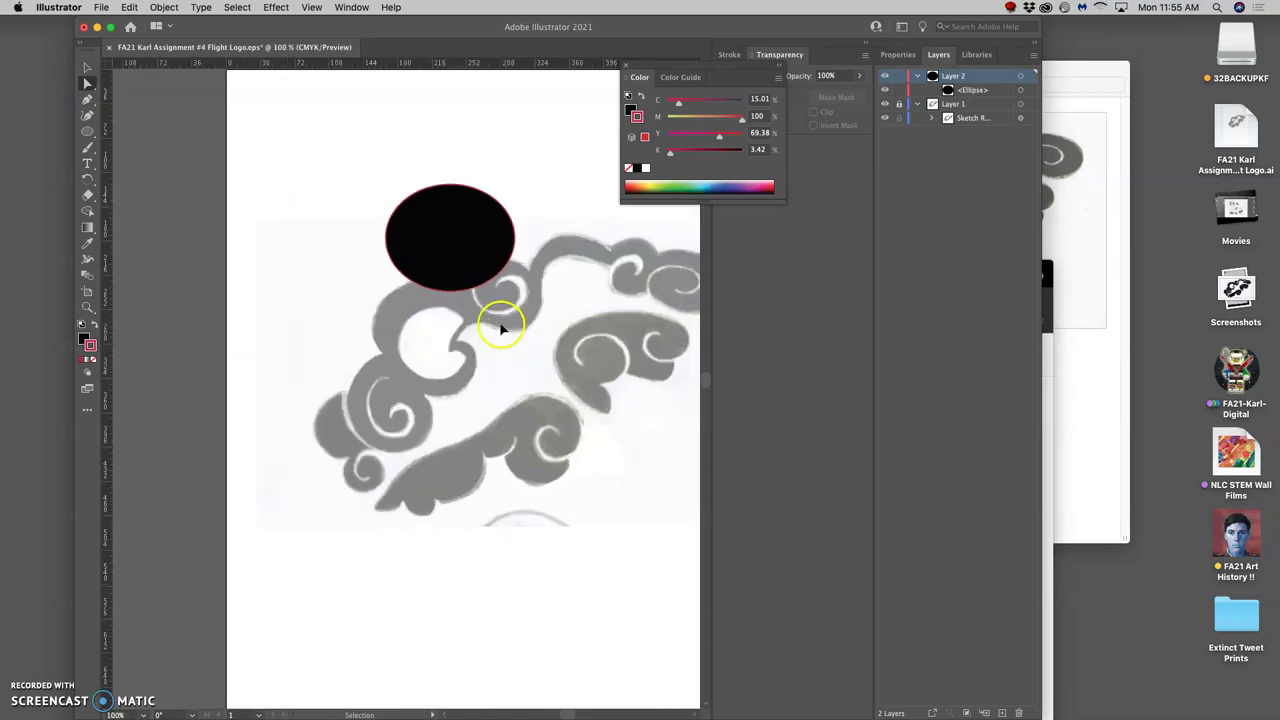
scroll(495, 328, up, 5)
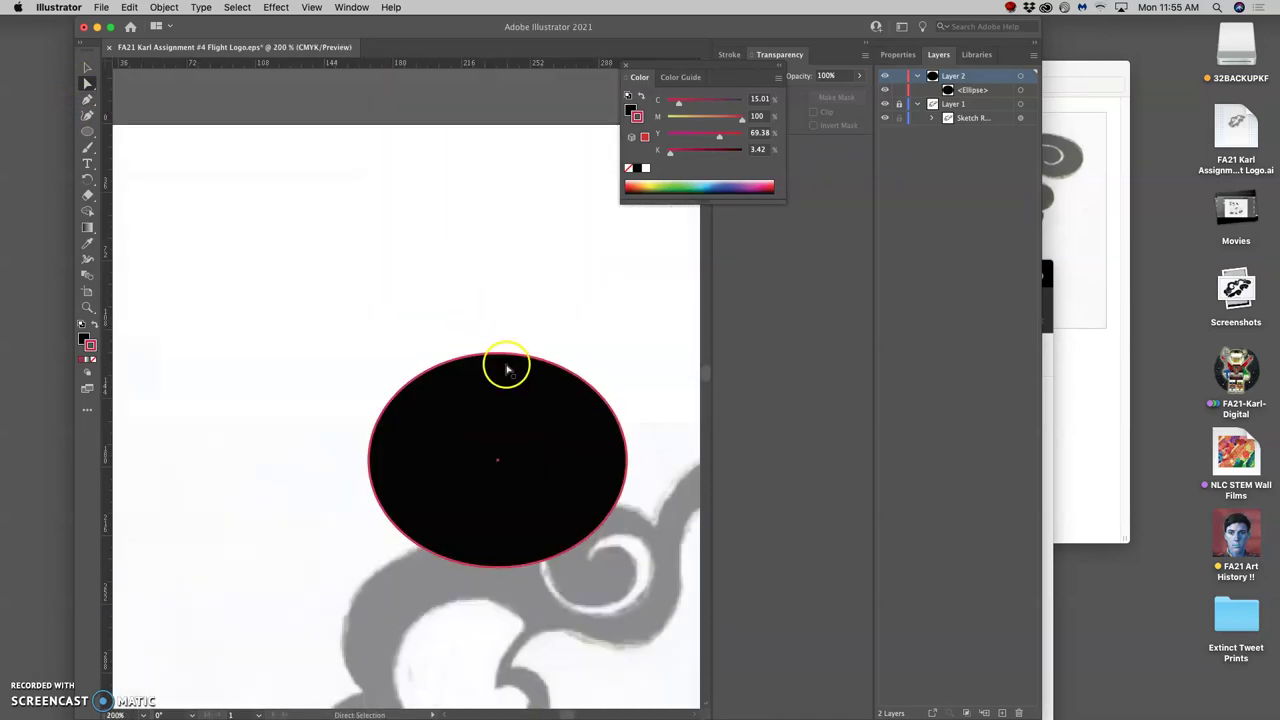
scroll(514, 373, right, 3)
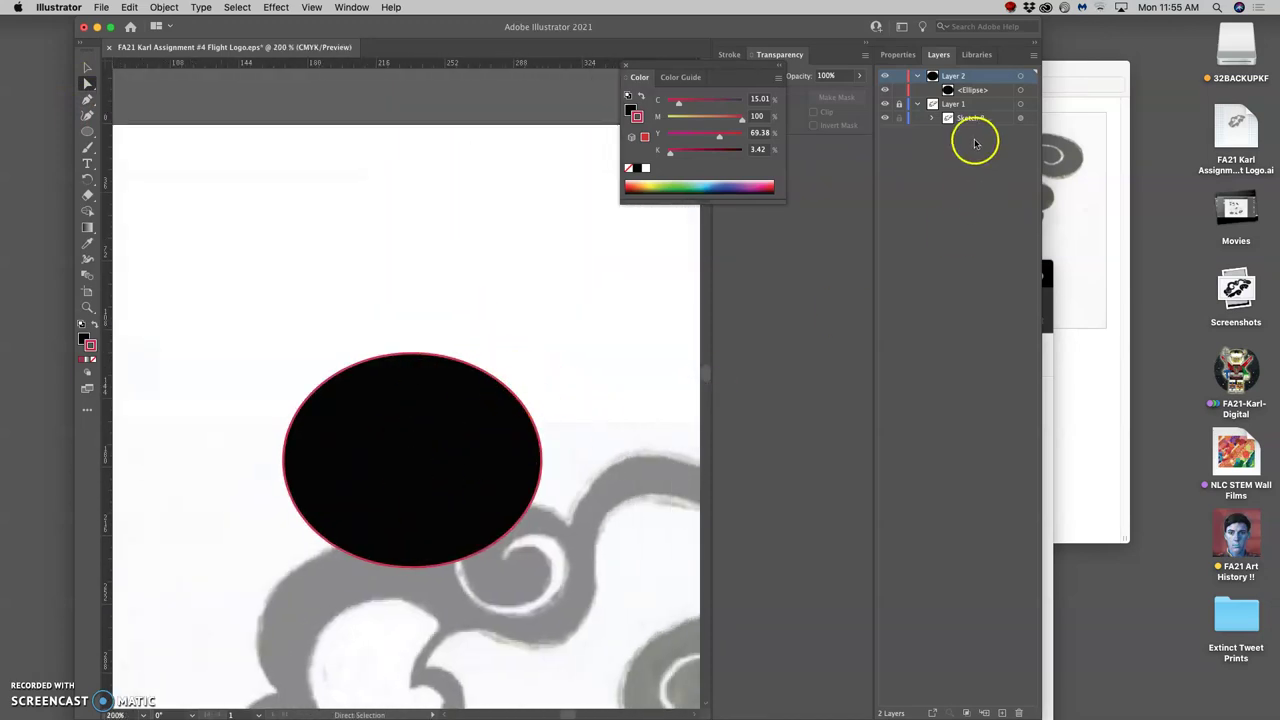
Try to set the ellipse's stroke to a bright green of about C 68, M 0, Y 100, K 0 with nothing selected
click(885, 90)
click(885, 90)
double_click(93, 350)
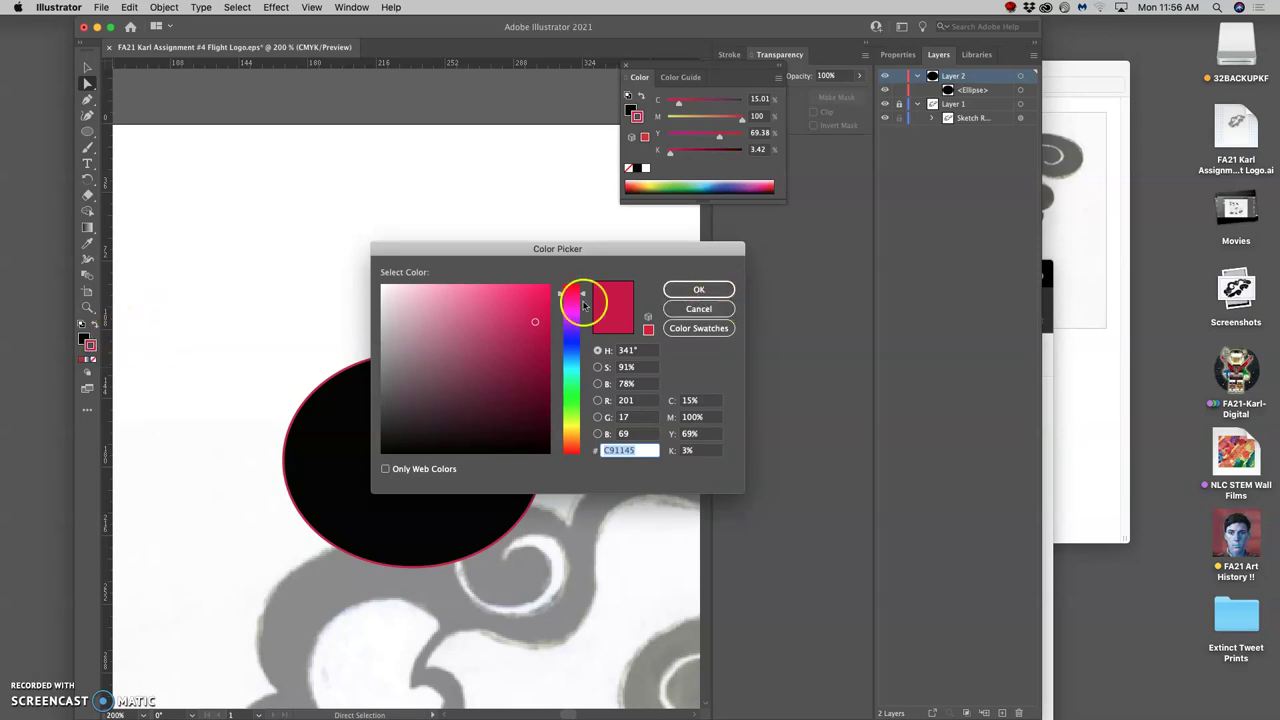
click(568, 389)
click(499, 376)
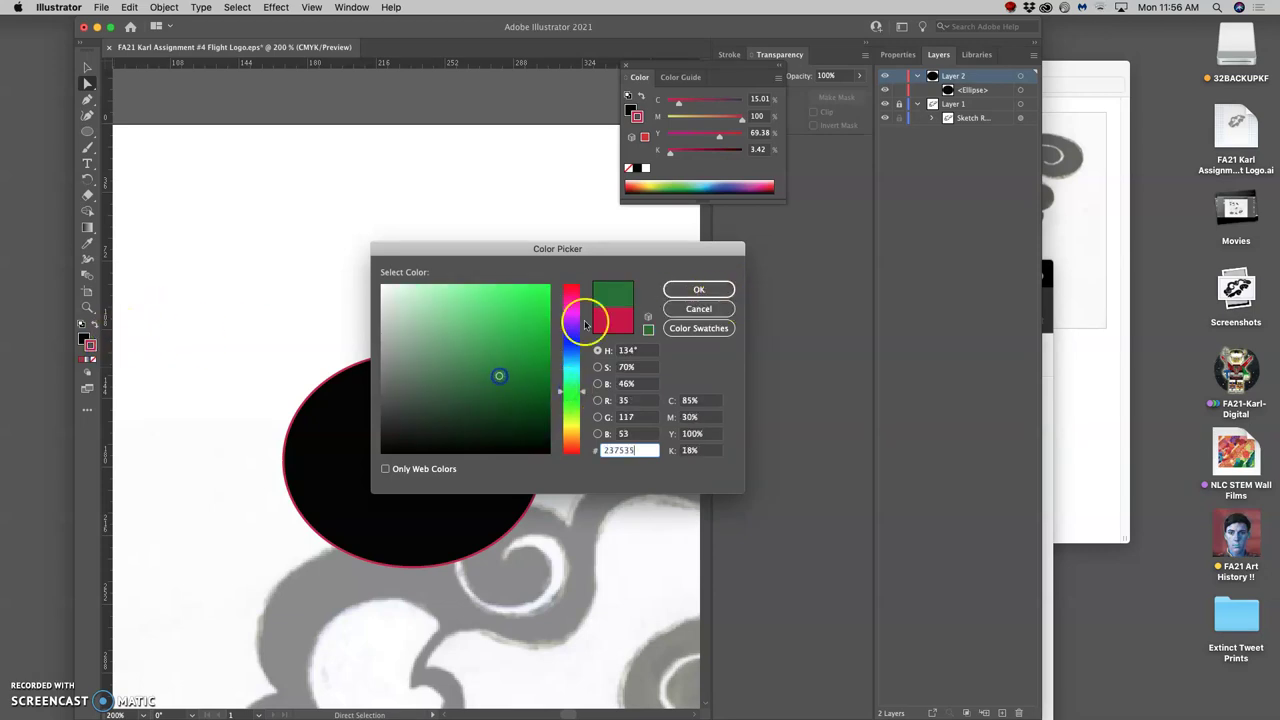
click(548, 299)
click(698, 289)
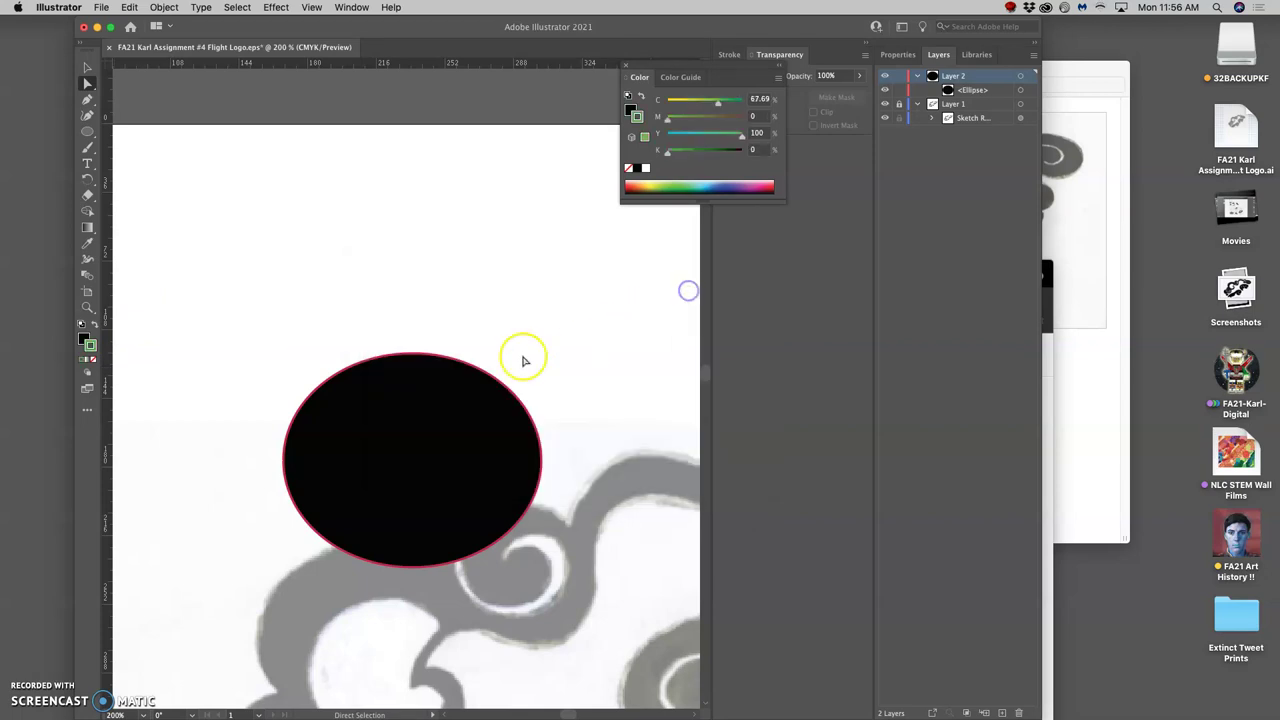
Select the black ellipse on Layer 2 and set its stroke to a bright green of about C 67, M 0, Y 100, K 0
click(435, 394)
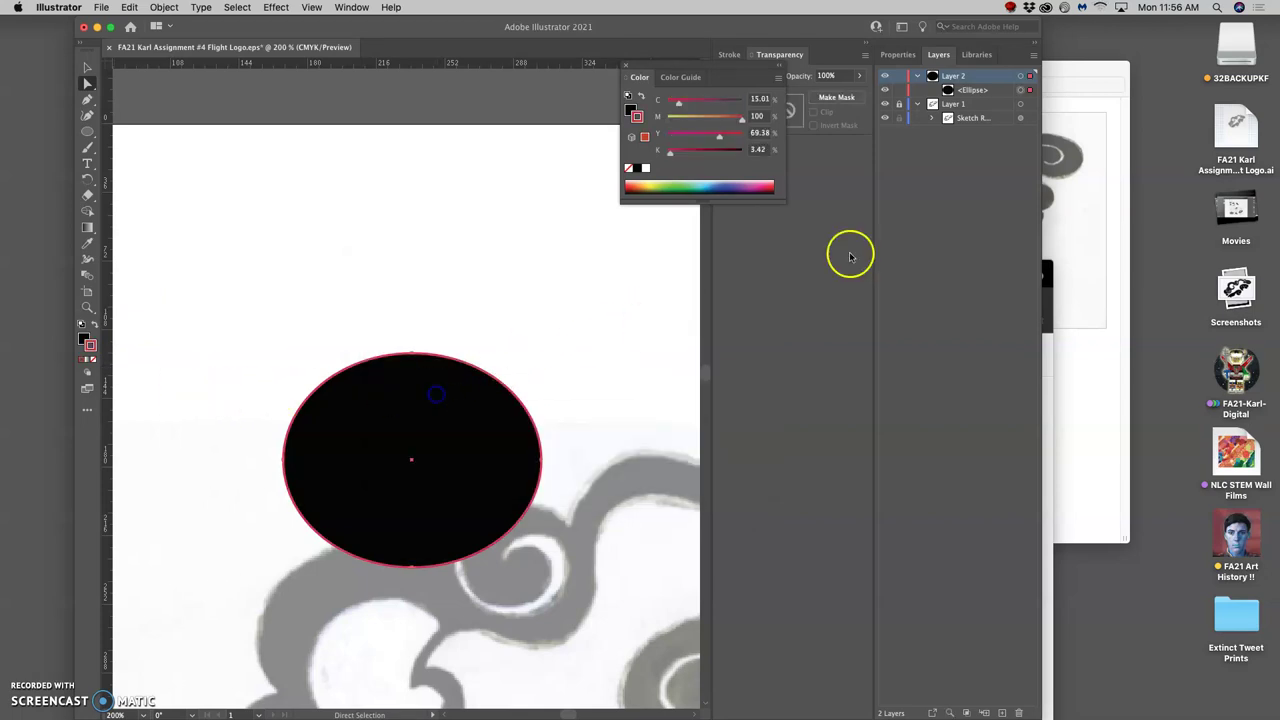
click(1020, 86)
double_click(90, 346)
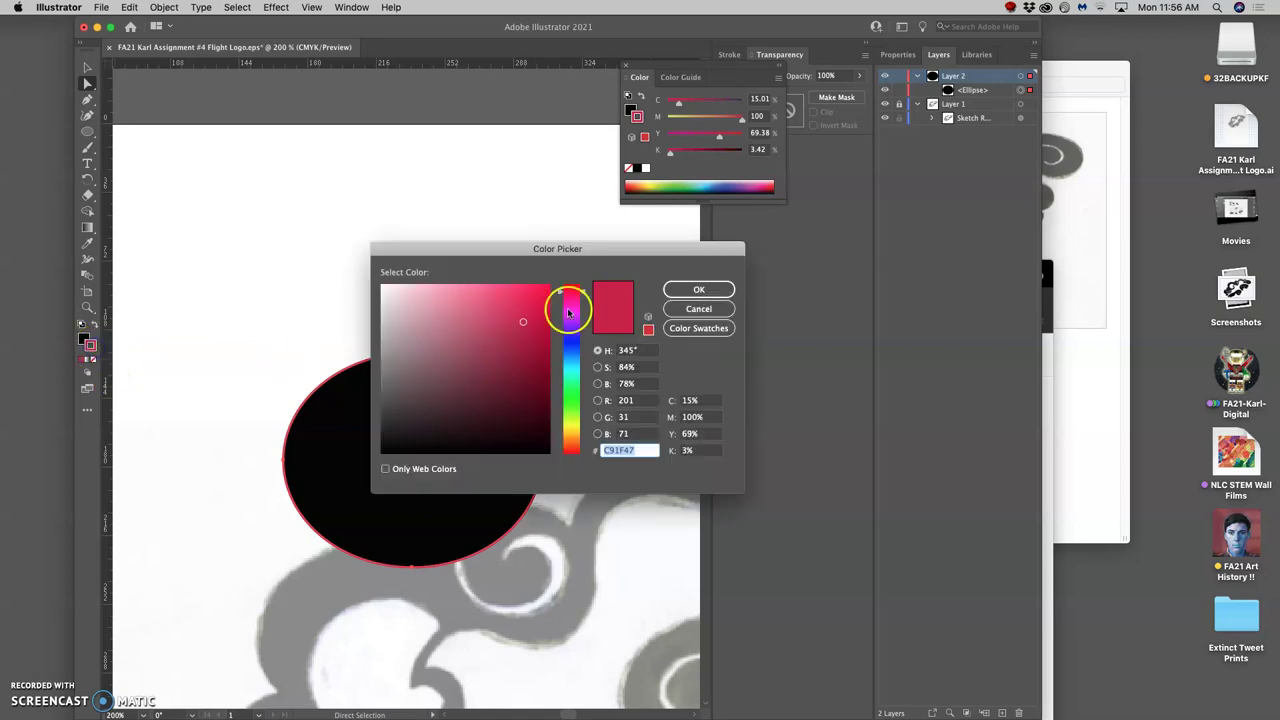
click(570, 393)
click(545, 288)
click(699, 289)
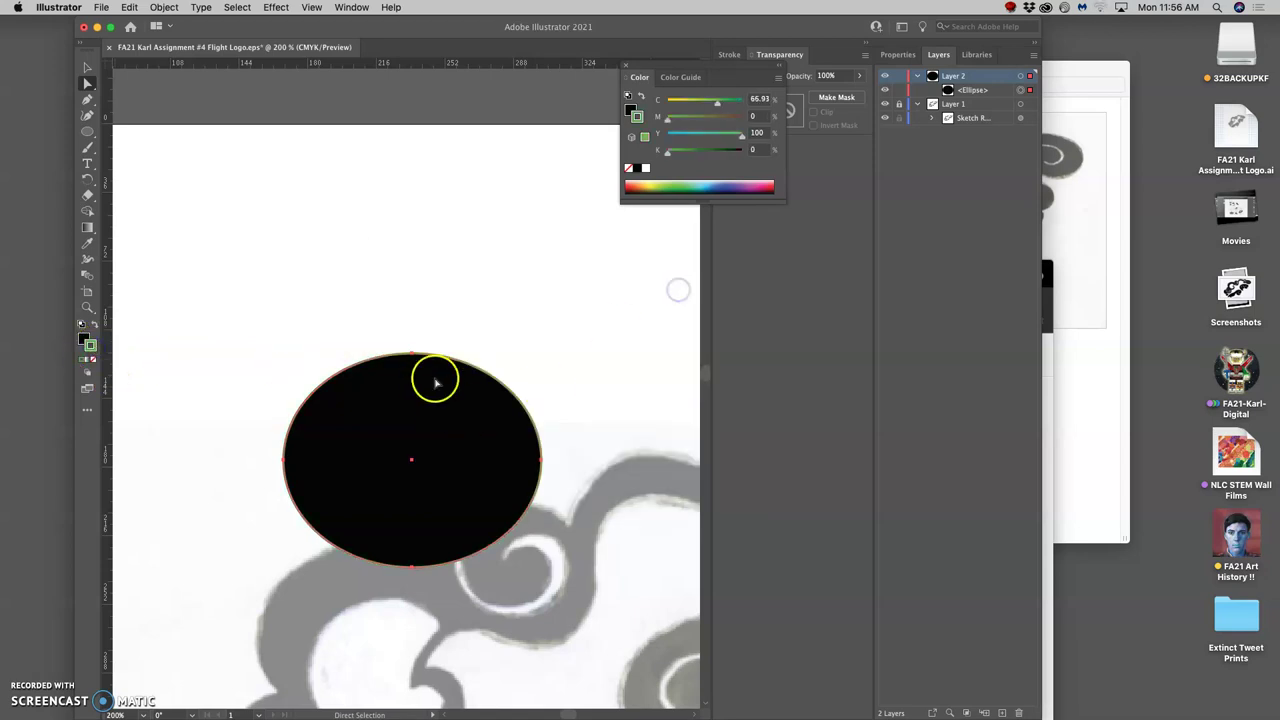
click(570, 328)
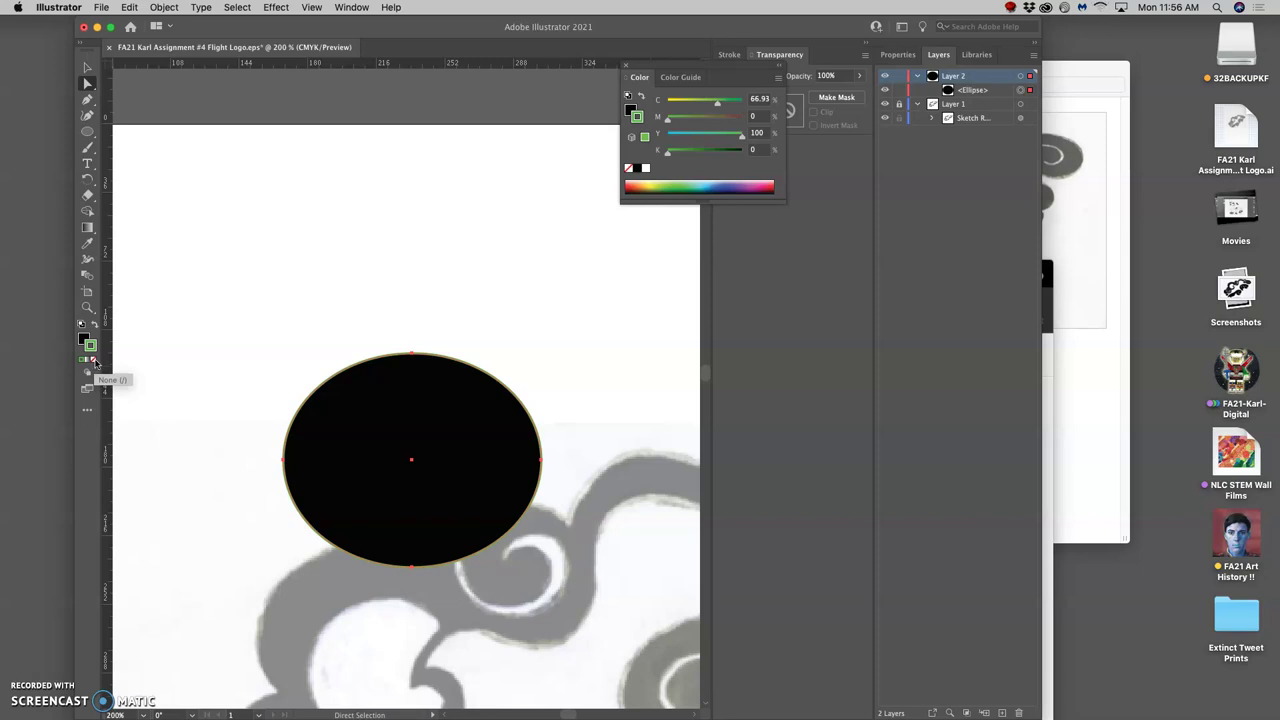
Set the ellipse's stroke to None, keeping the black fill, and deselect it
click(86, 362)
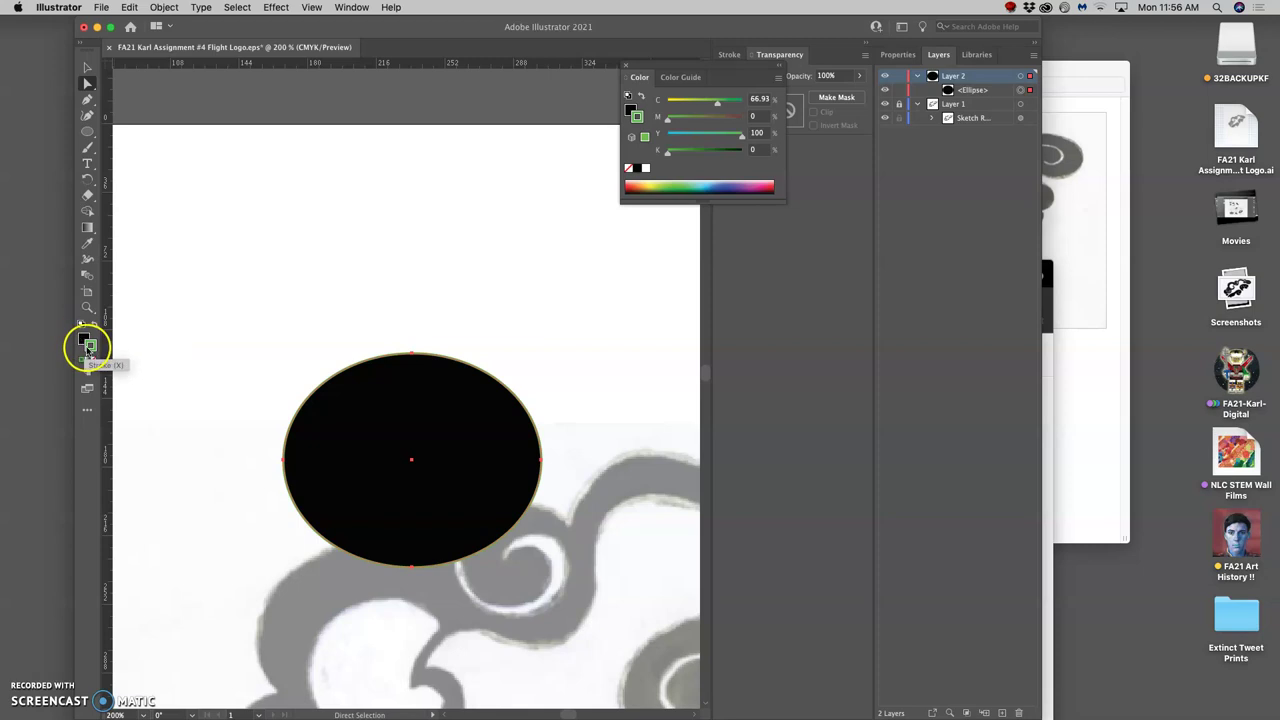
click(91, 349)
click(93, 346)
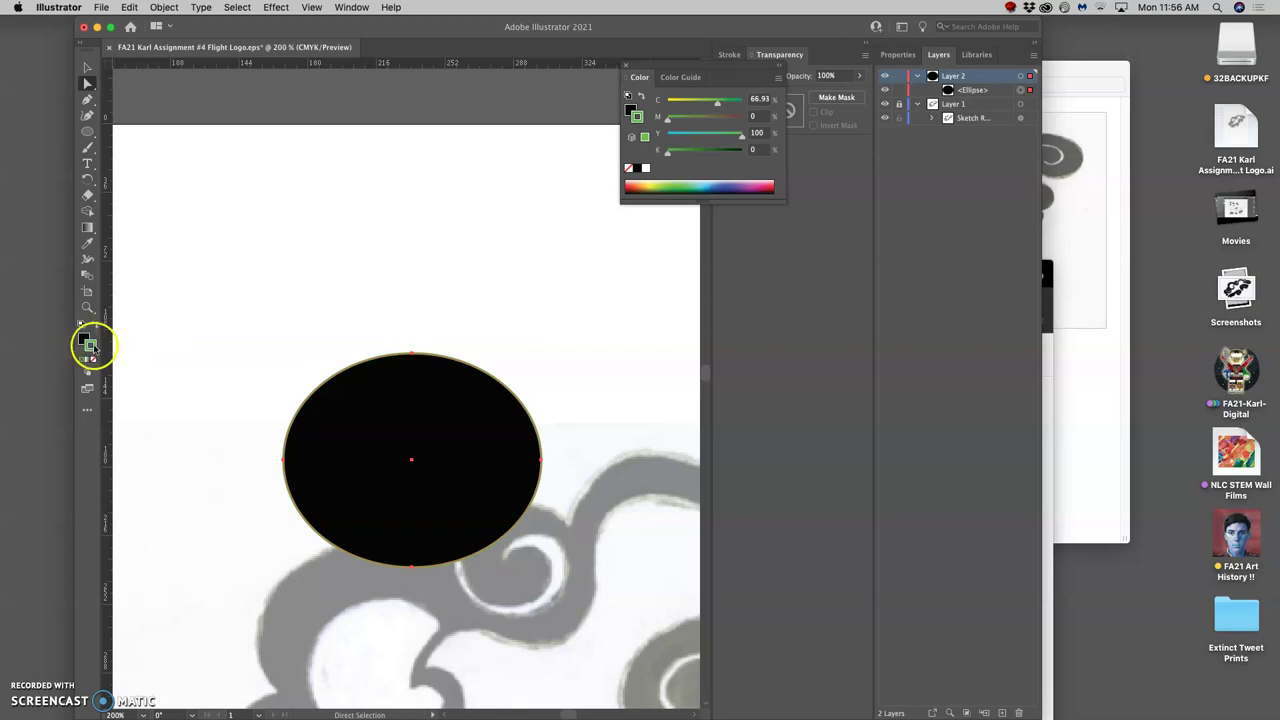
click(93, 360)
click(93, 364)
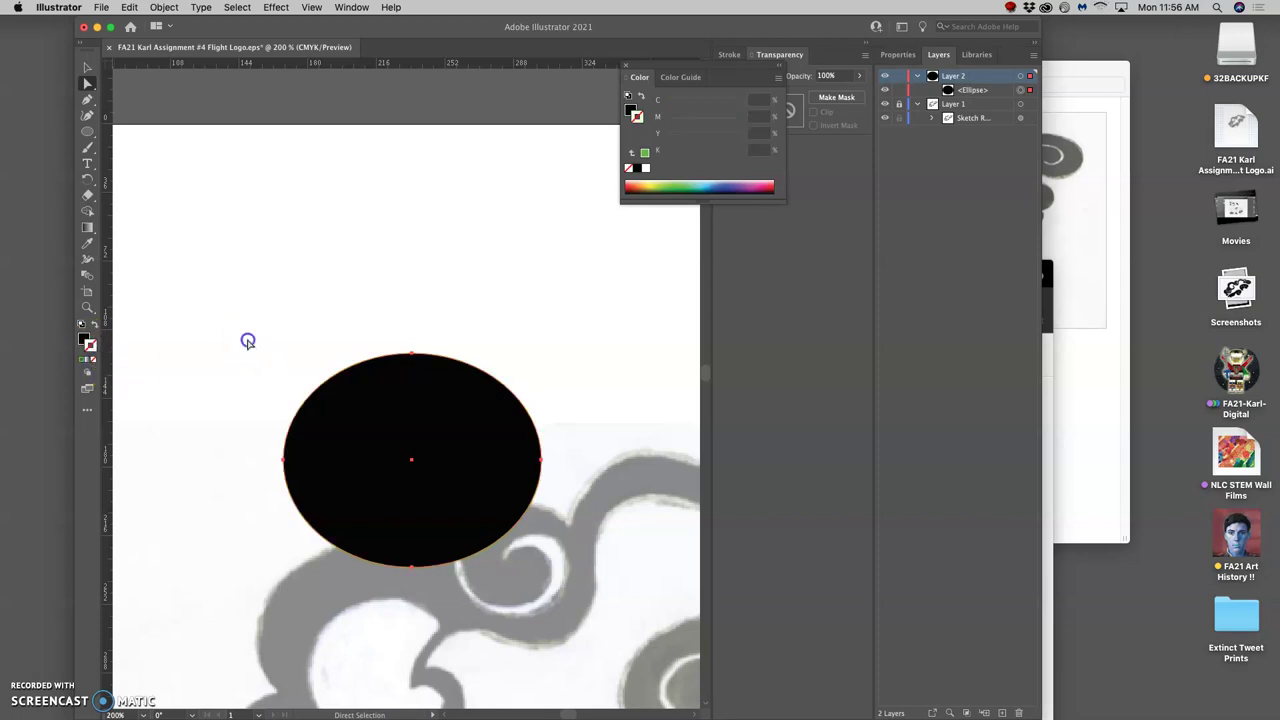
click(404, 423)
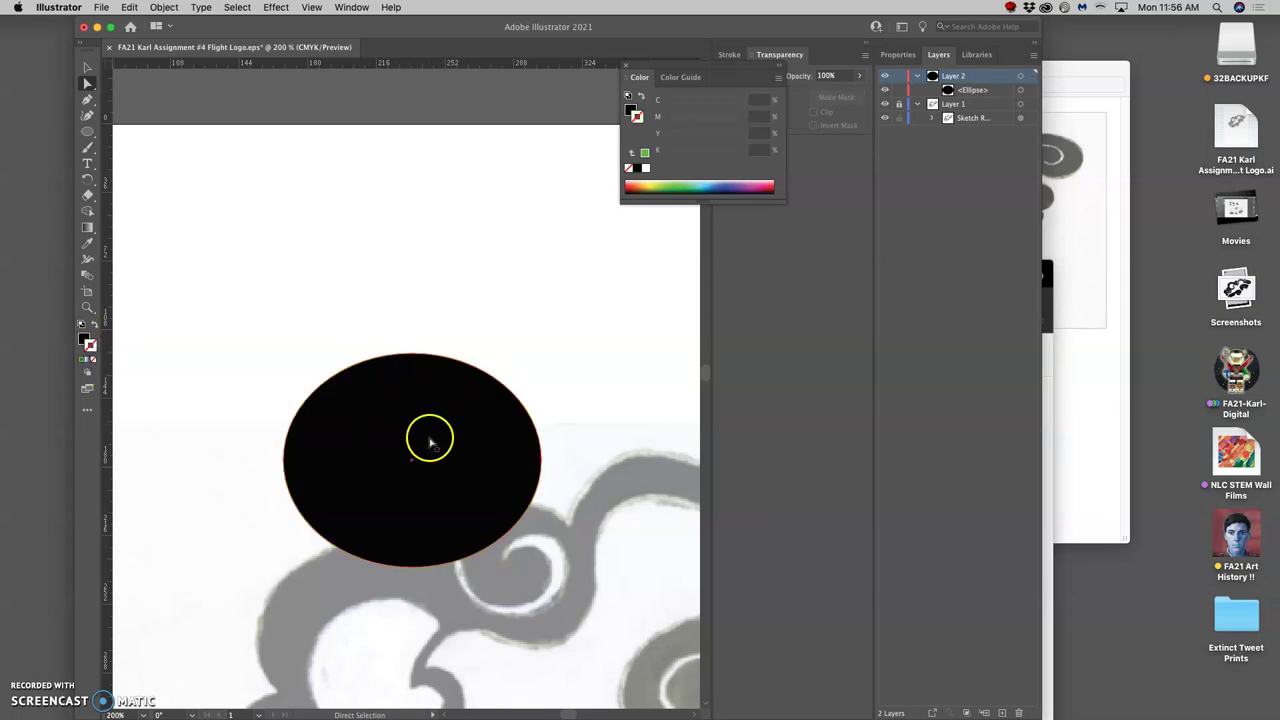
click(580, 427)
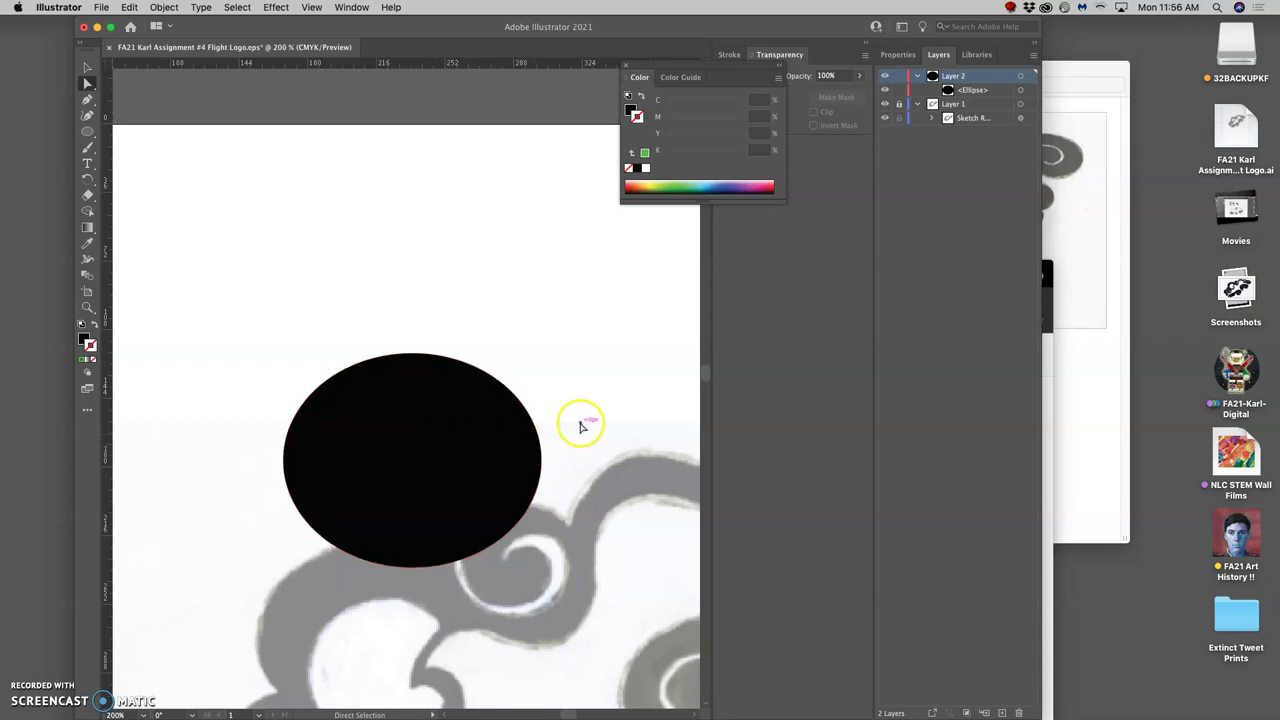
Move the black ellipse down over the large upper-left cloud curl of the sketch
scroll(571, 425, down, 4)
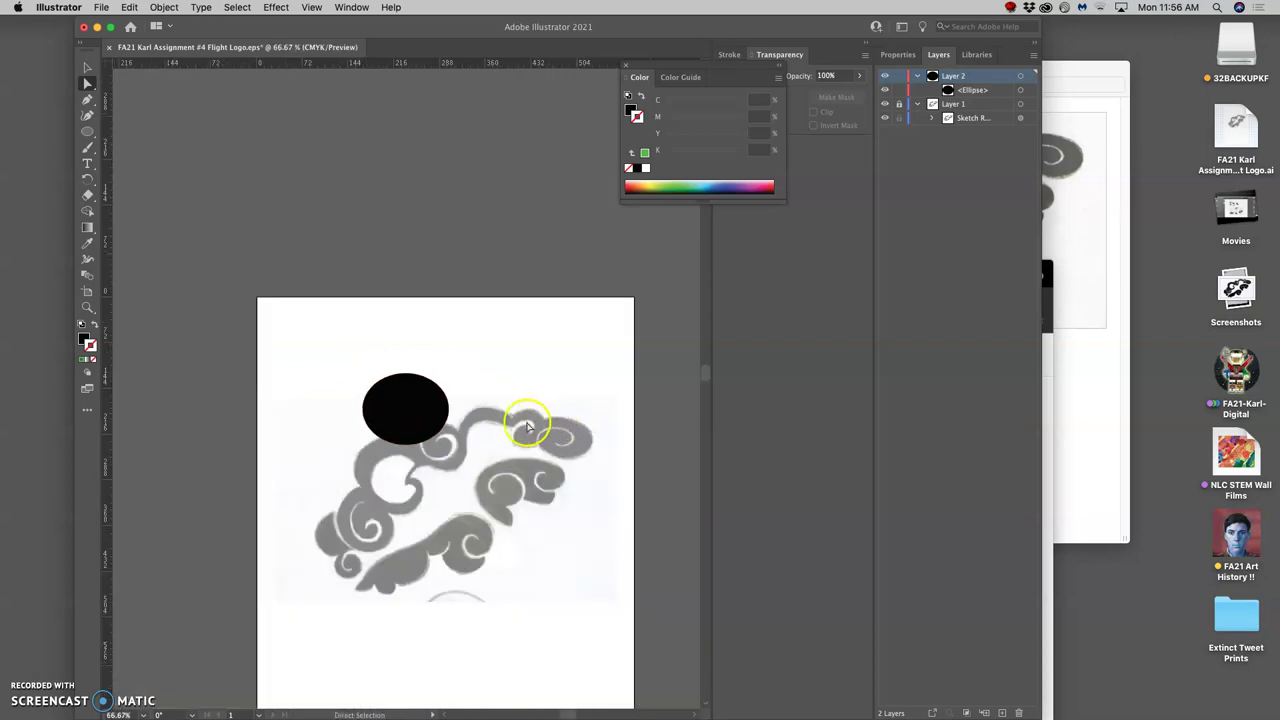
drag(430, 402, 422, 466)
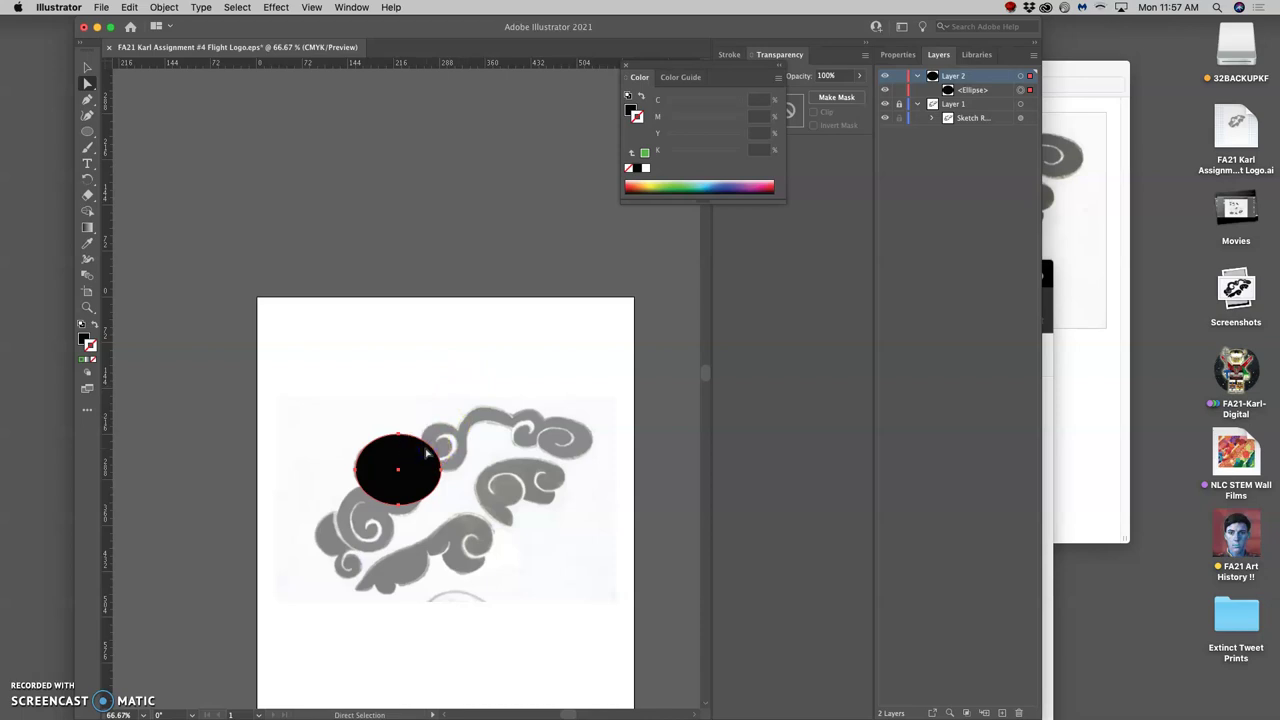
key(a)
Paste a copy of the ellipse in place and move it up and right over the neighbouring small curl
click(131, 8)
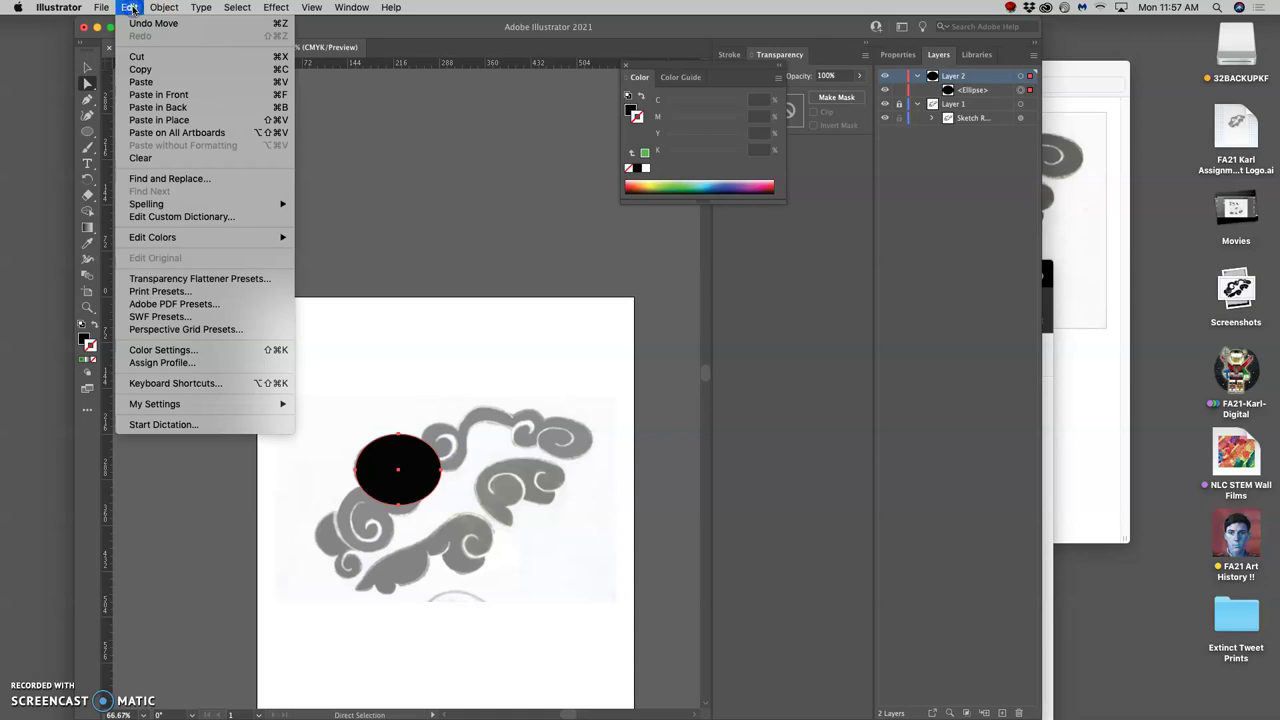
click(172, 120)
drag(398, 458, 478, 420)
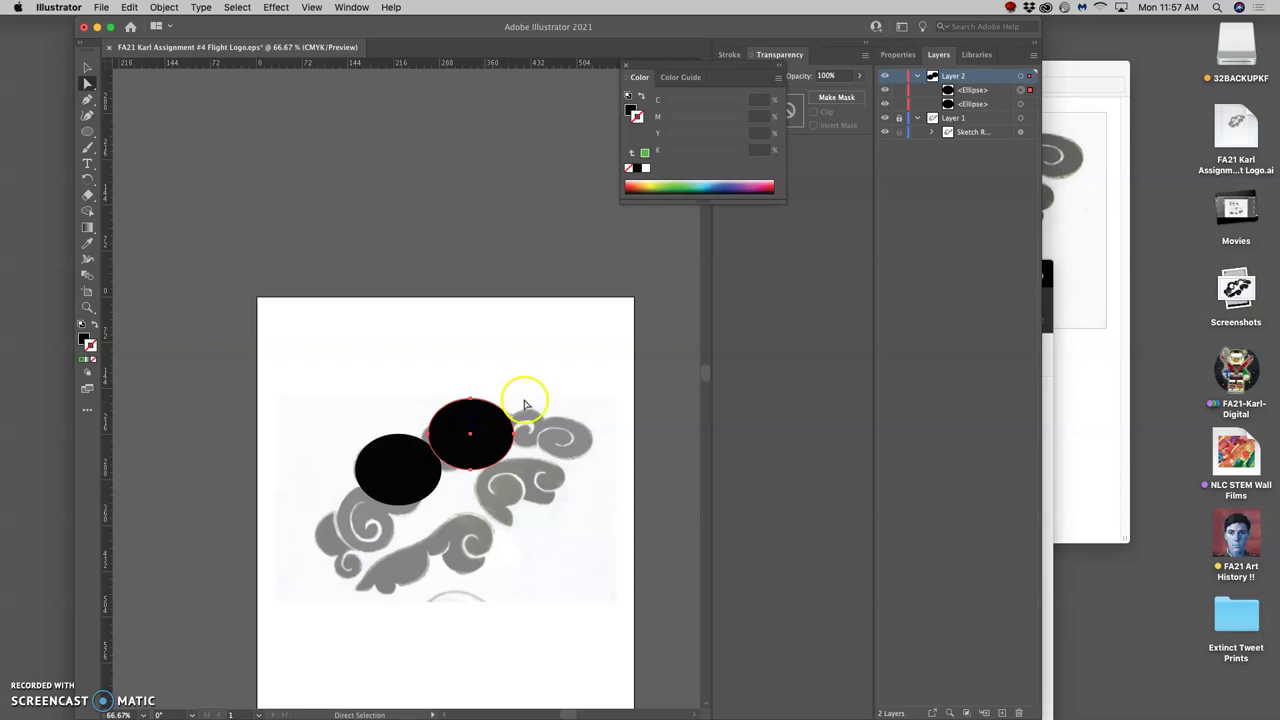
Rotate and shrink the copied ellipse with the Selection tool so it fits the small curl beside the large one, and deselect it
click(88, 67)
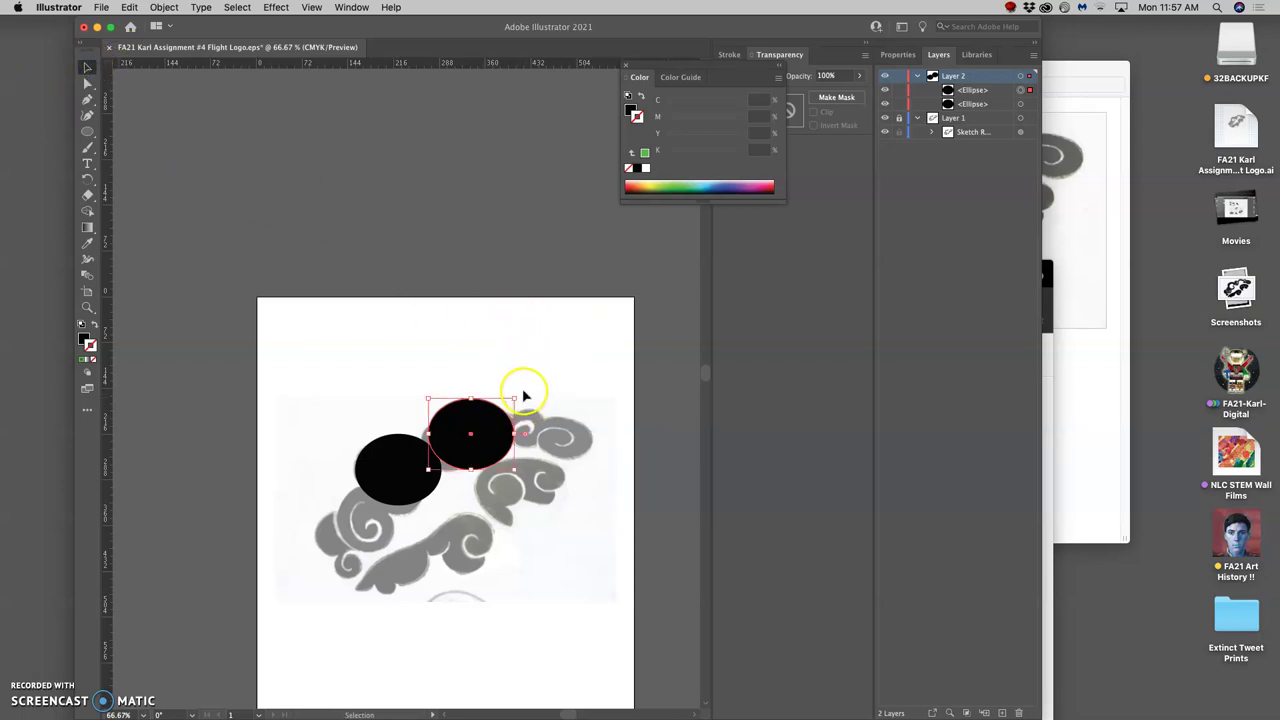
drag(527, 411, 493, 428)
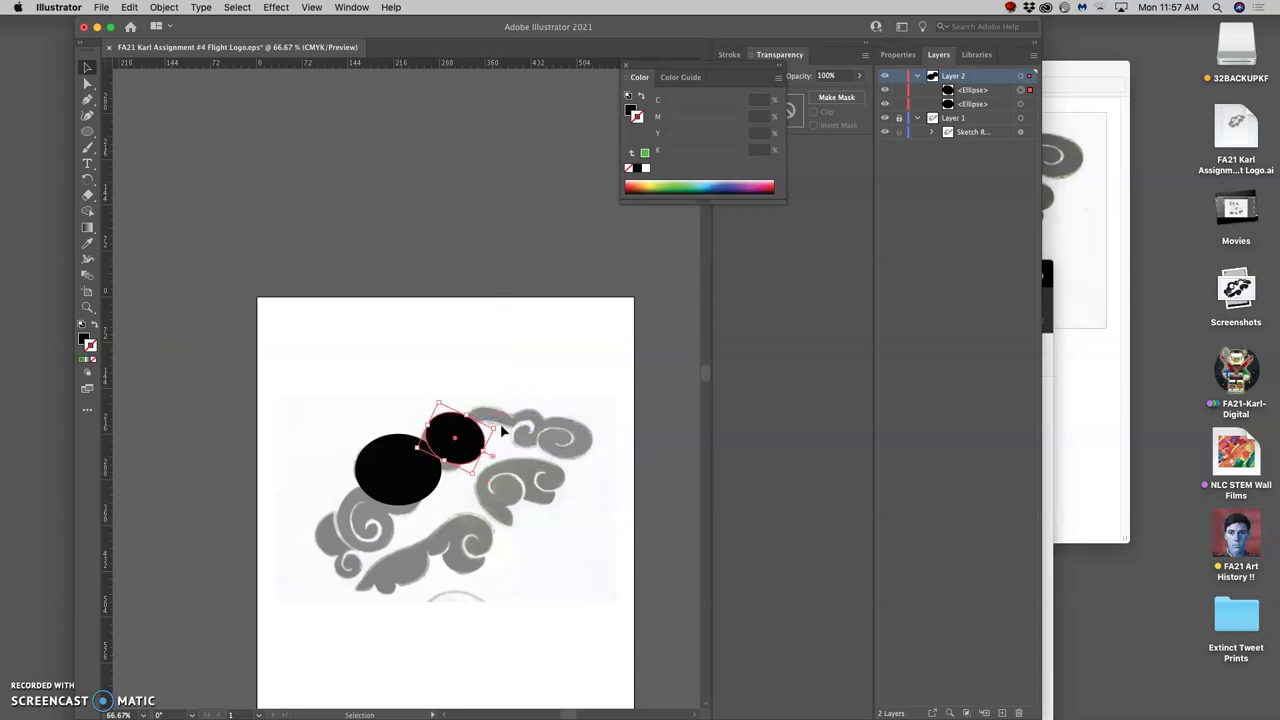
click(501, 430)
mouse_move(472, 440)
mouse_down()
mouse_move(495, 450)
mouse_move(464, 446)
mouse_move(483, 441)
mouse_up()
click(490, 440)
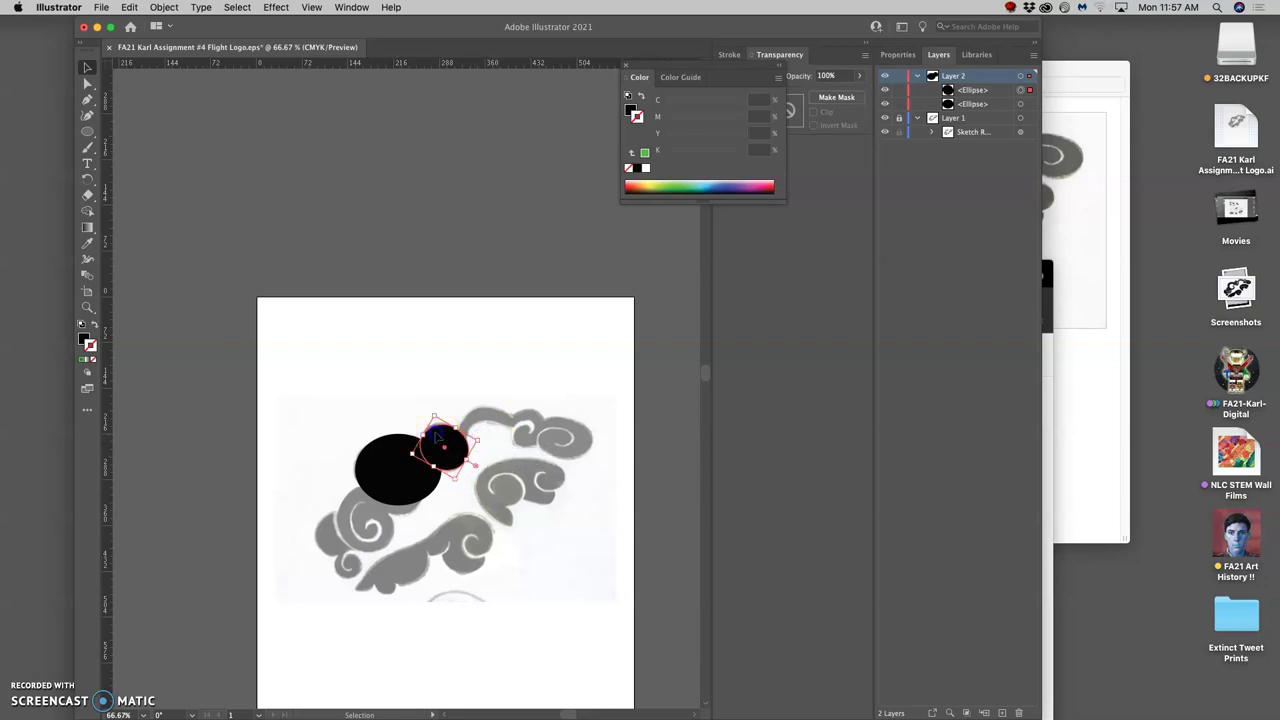
click(507, 437)
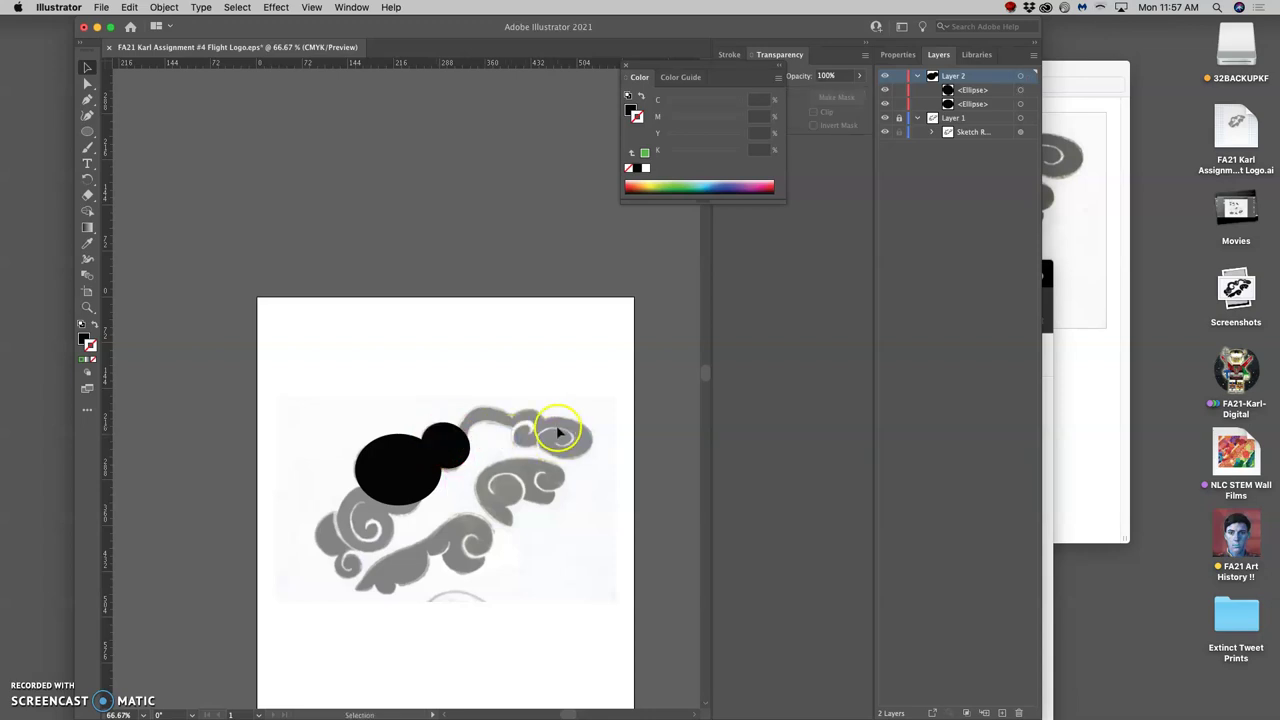
Paste a copy of the small ellipse in place, move it onto the spiral below the large ellipse, and enlarge it to fit
click(445, 440)
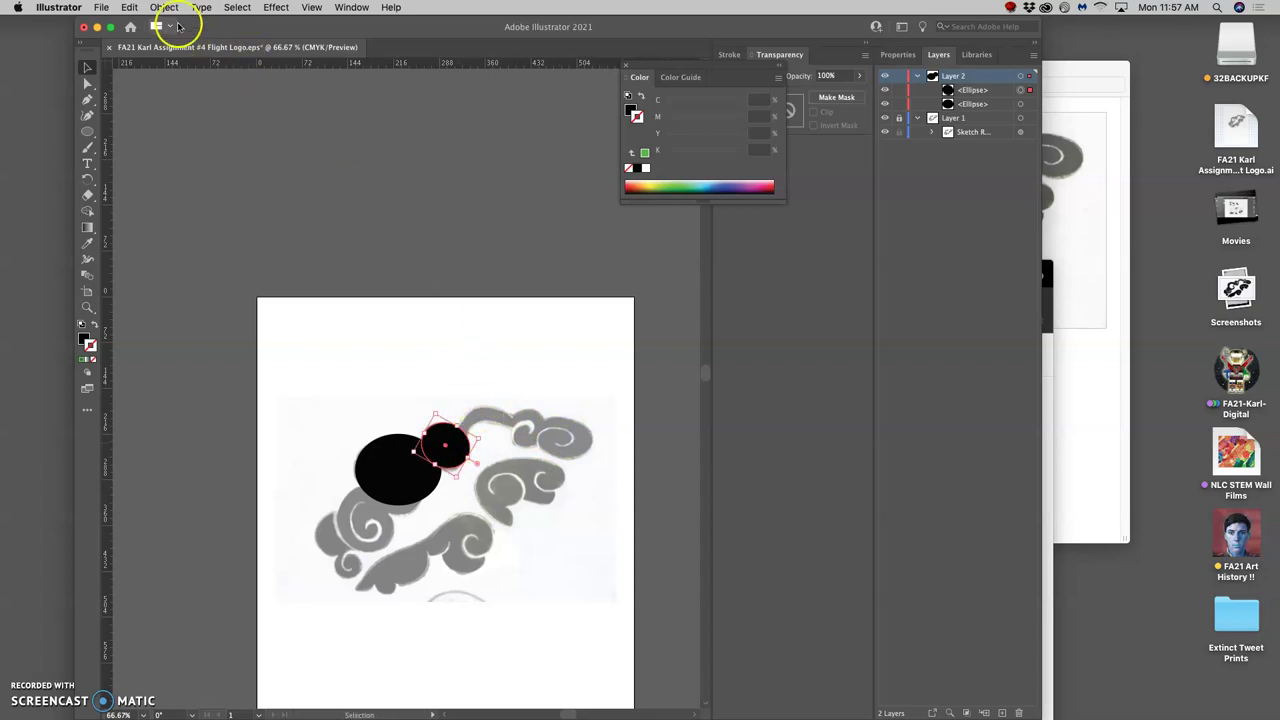
click(130, 7)
click(152, 108)
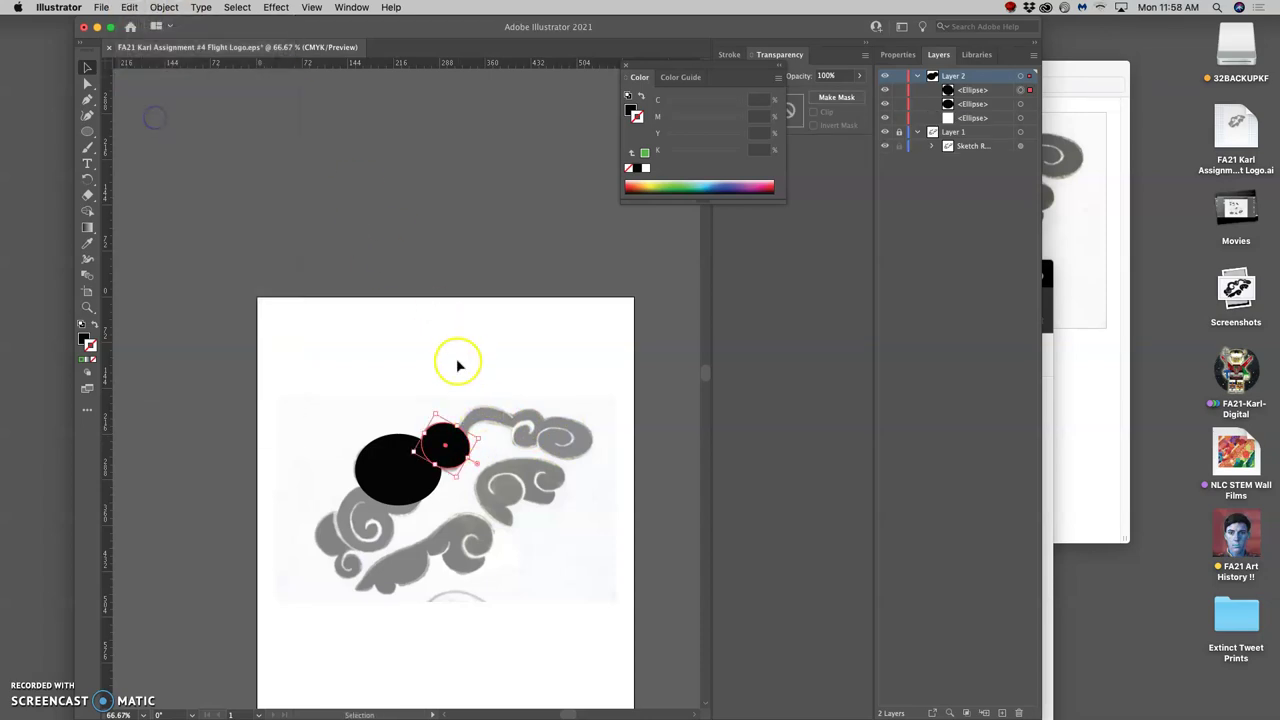
drag(458, 445, 372, 522)
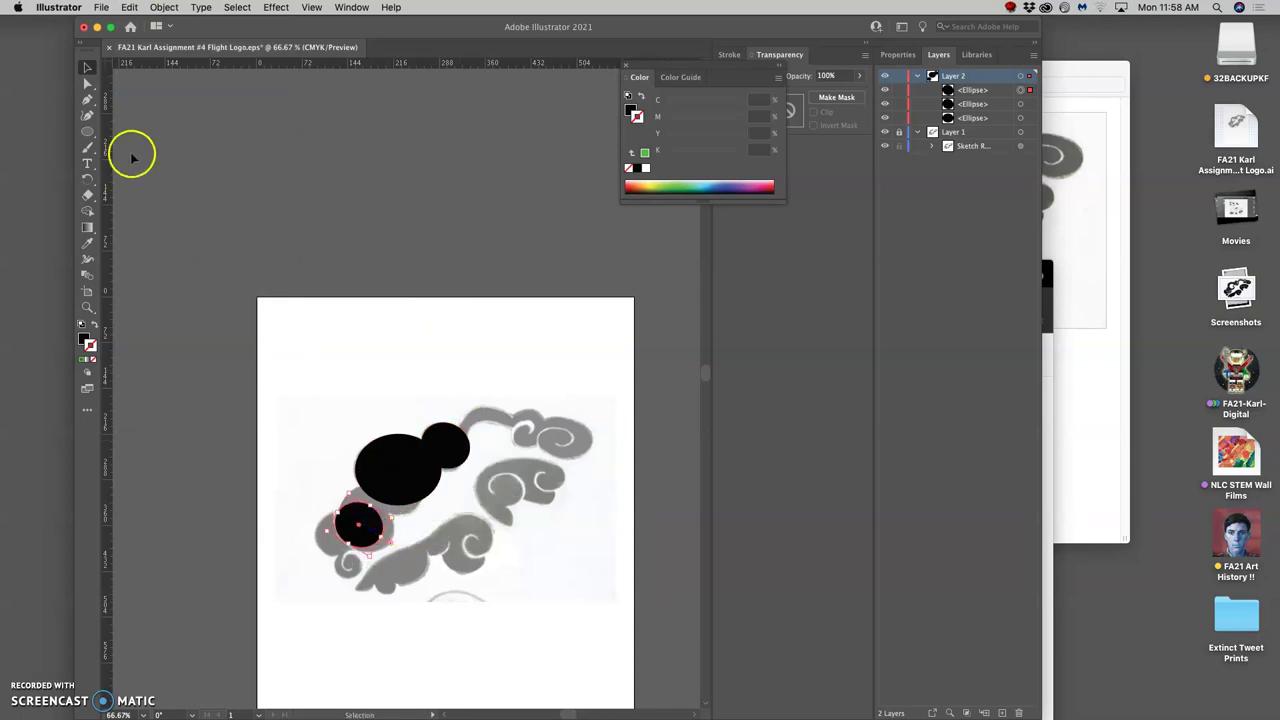
mouse_move(400, 518)
mouse_down()
mouse_move(425, 515)
mouse_move(410, 508)
mouse_up()
drag(357, 471, 361, 470)
click(446, 516)
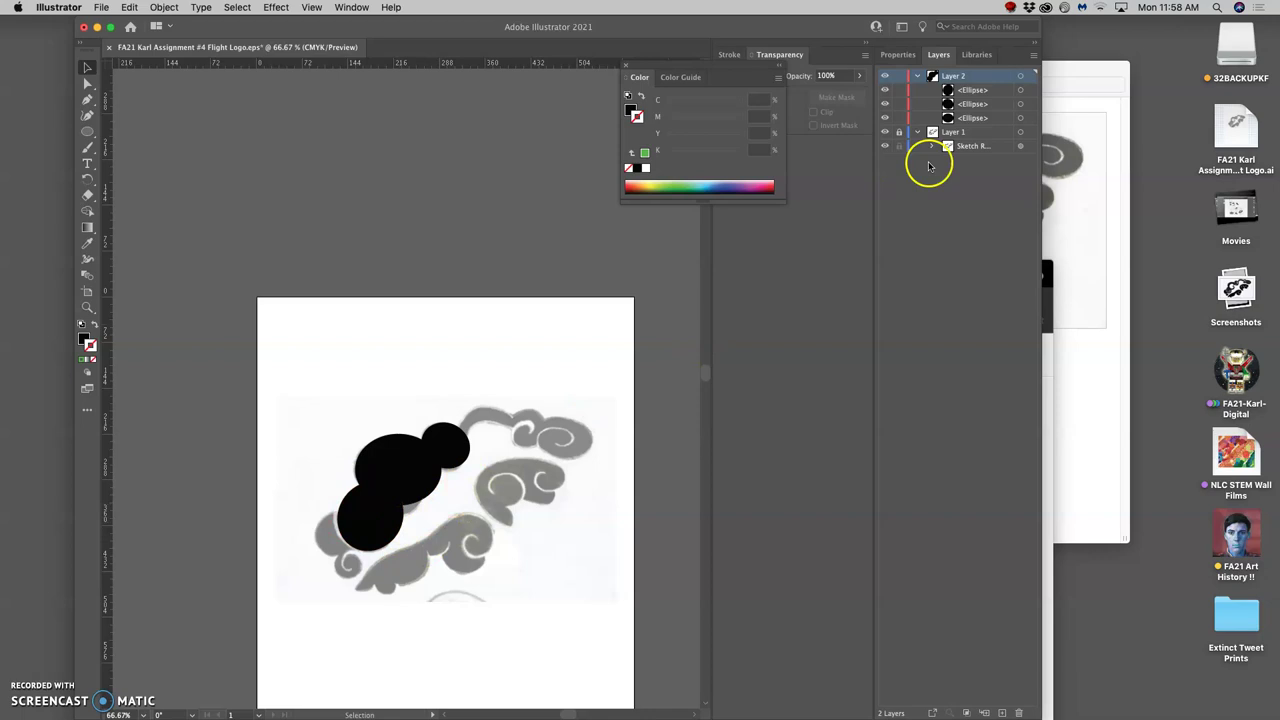
Hide Layer 1 to view the three black ellipses without the sketch, and show the layer again
click(885, 133)
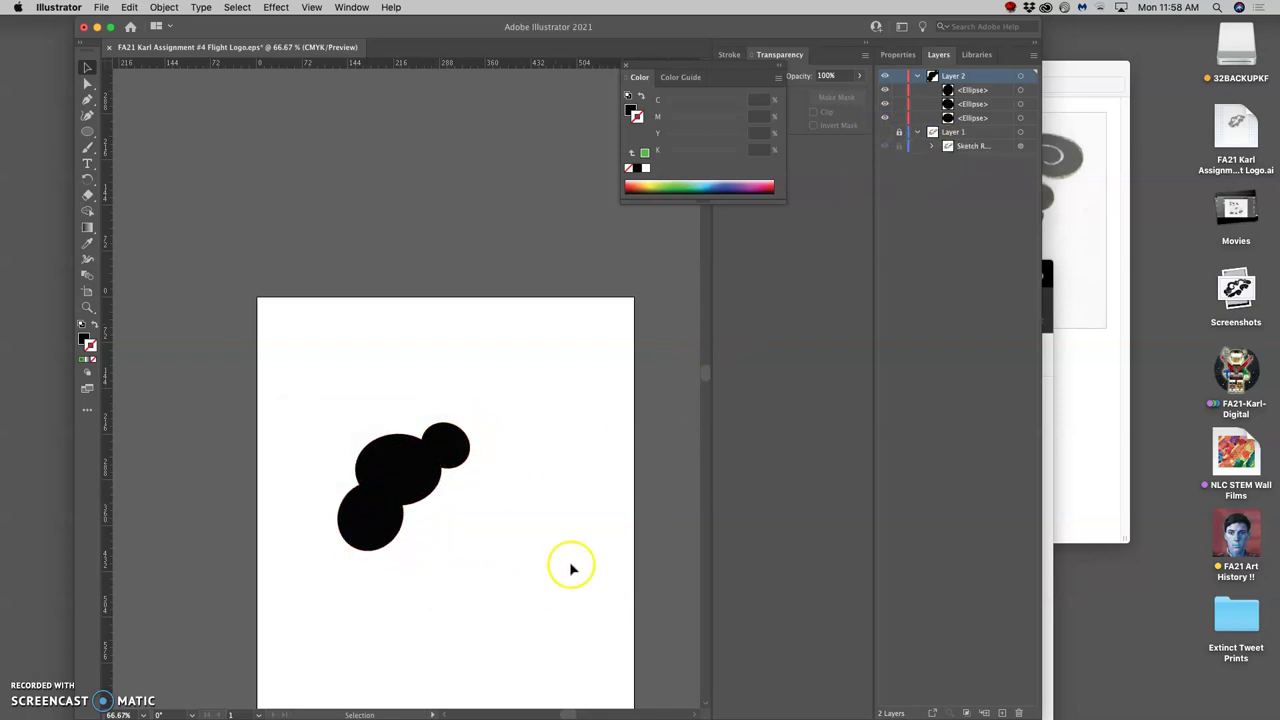
click(885, 134)
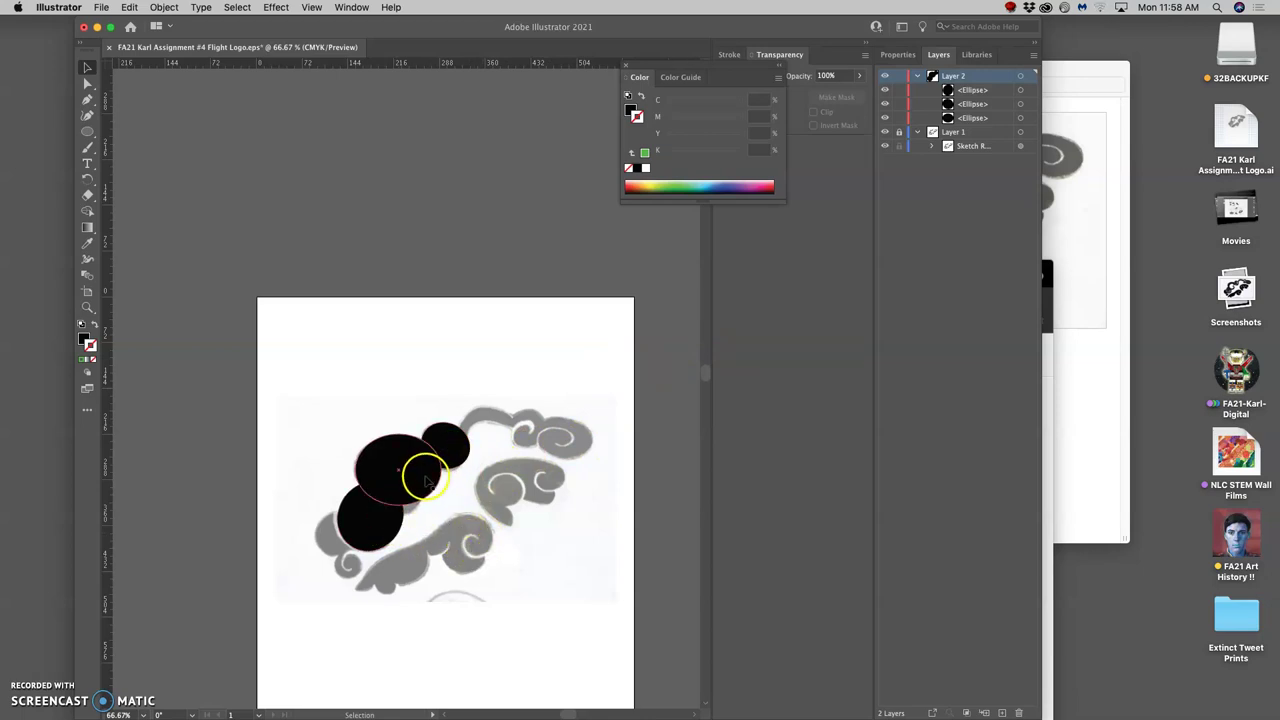
Paste a copy of the lower-left ellipse in place, move it over the right-hand curl of the bottom cloud, and shrink it to fit
click(388, 525)
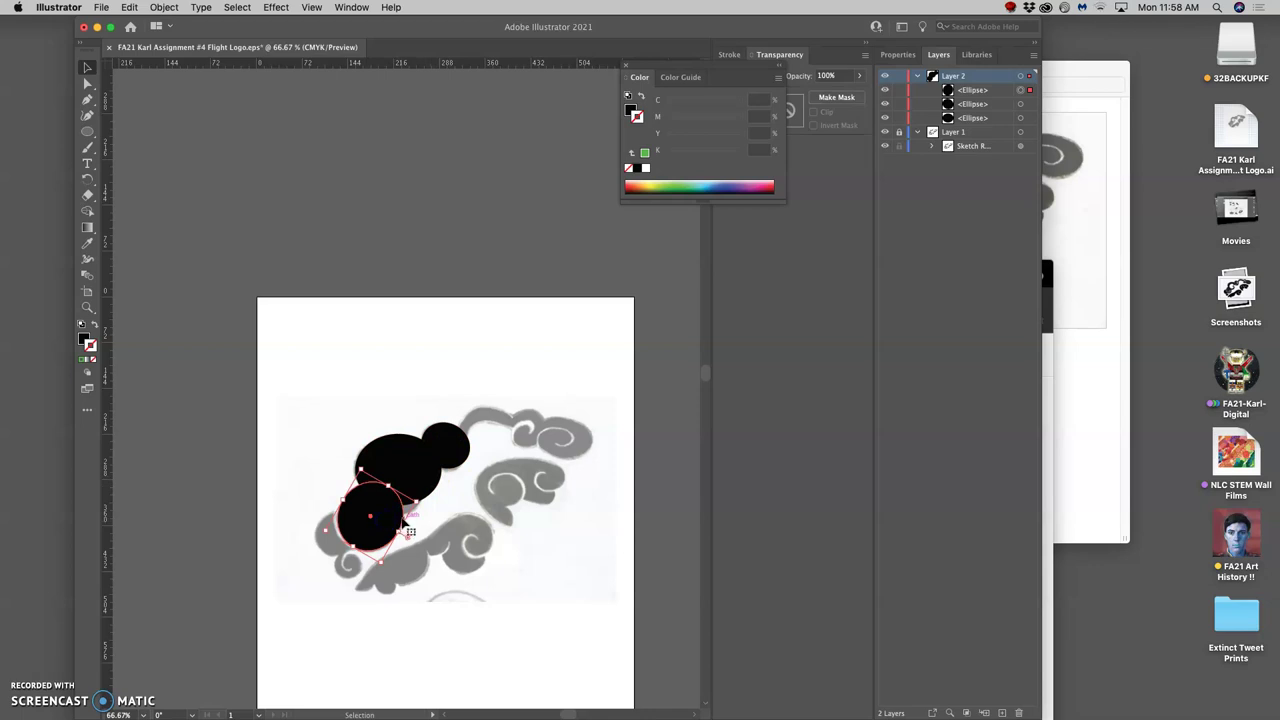
click(129, 7)
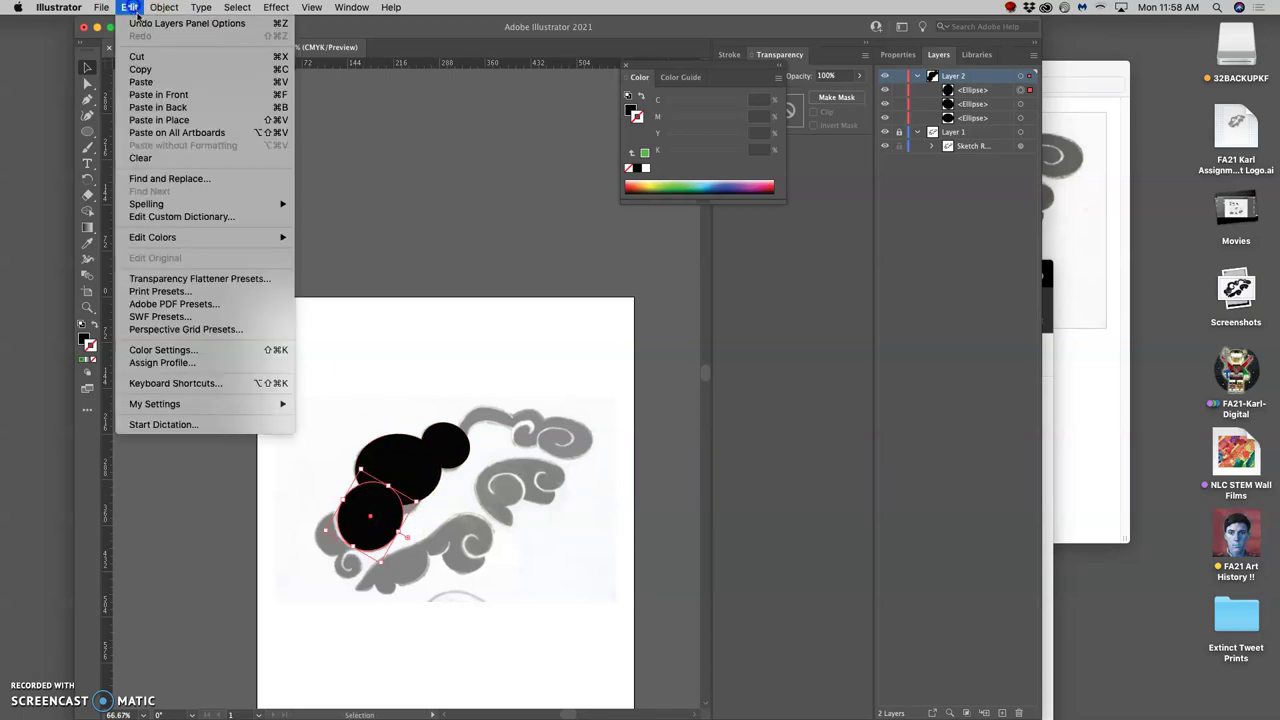
click(159, 120)
drag(391, 514, 487, 543)
drag(455, 490, 507, 515)
click(555, 532)
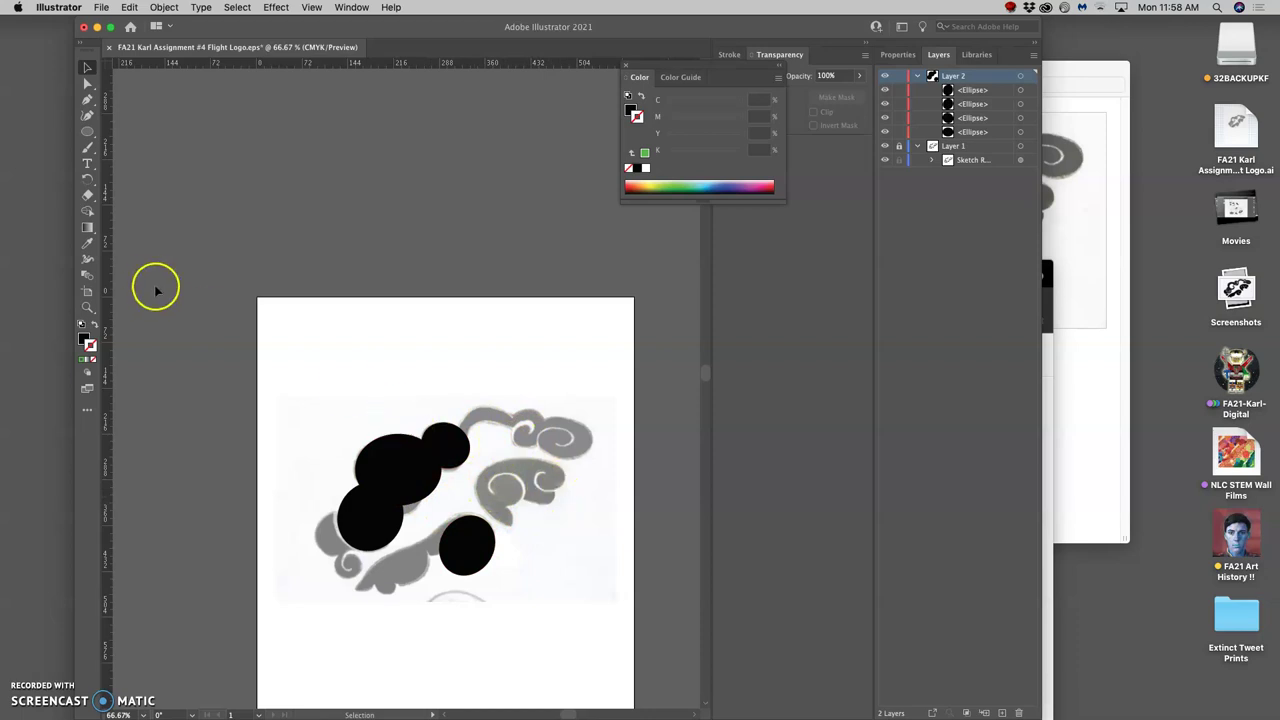
click(87, 131)
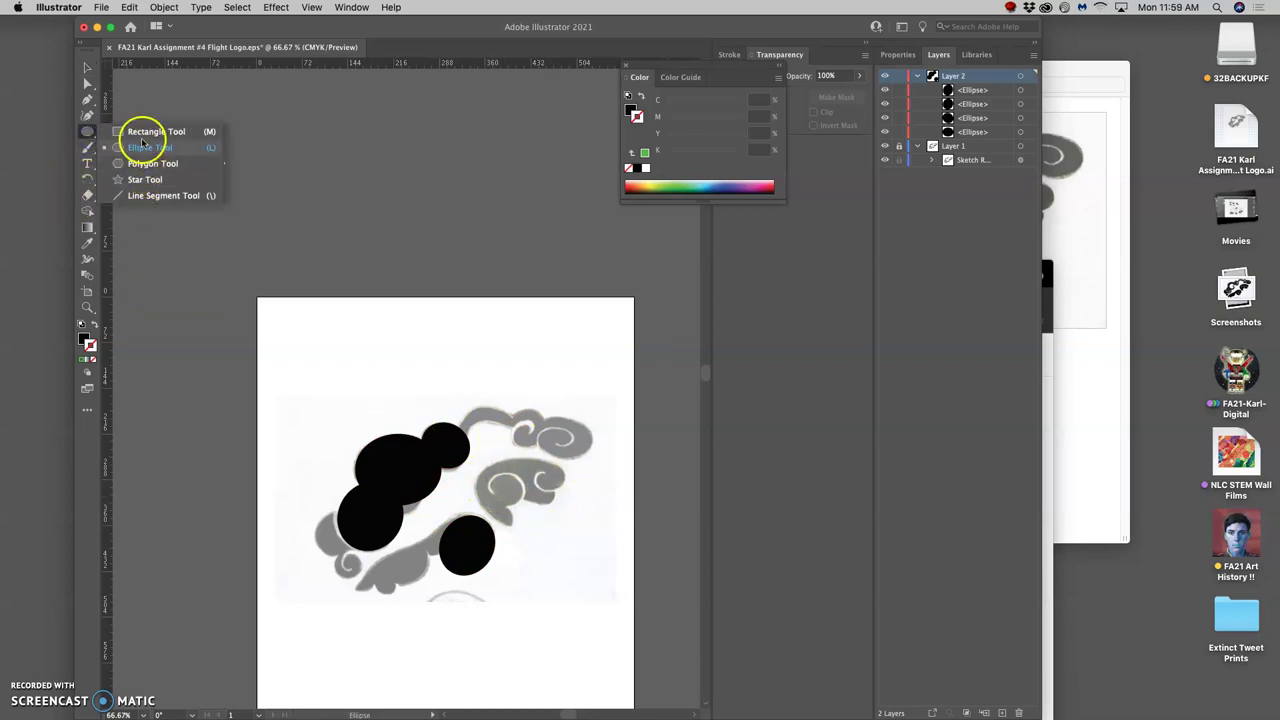
click(266, 206)
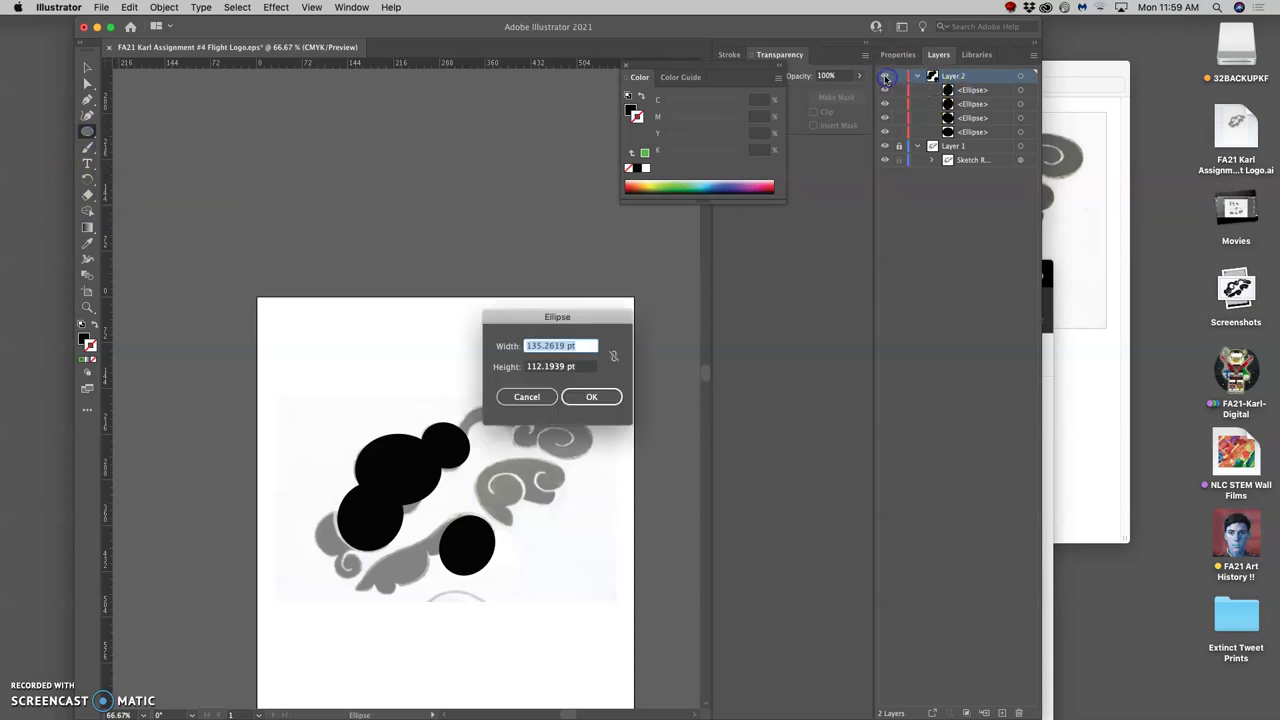
click(550, 397)
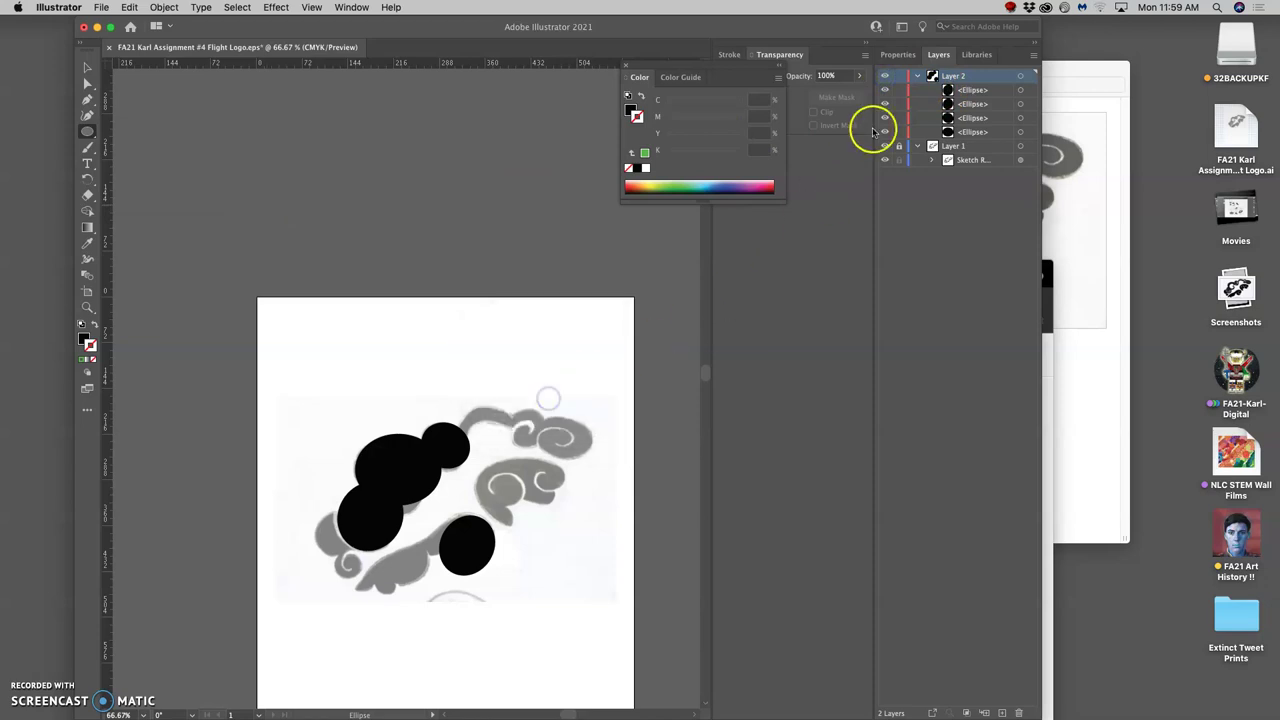
Collapse, lock and hide Layer 2, and create a new layer above it
click(917, 77)
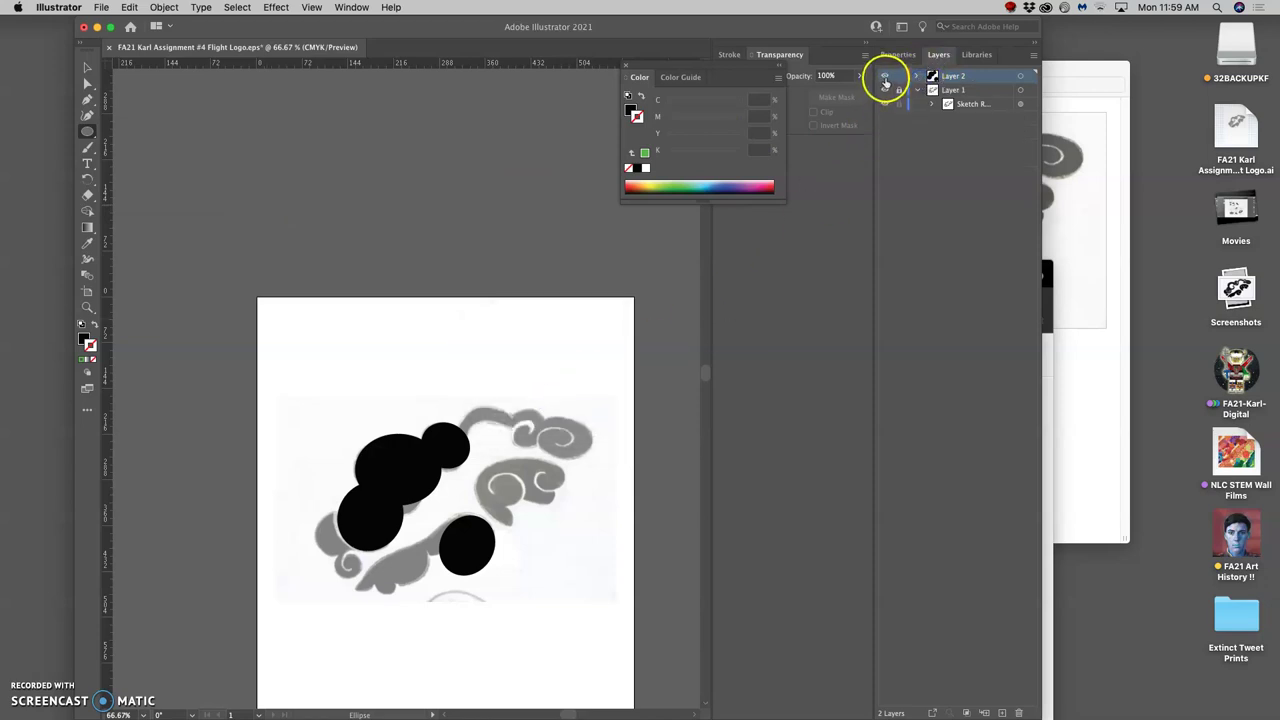
click(899, 77)
click(884, 76)
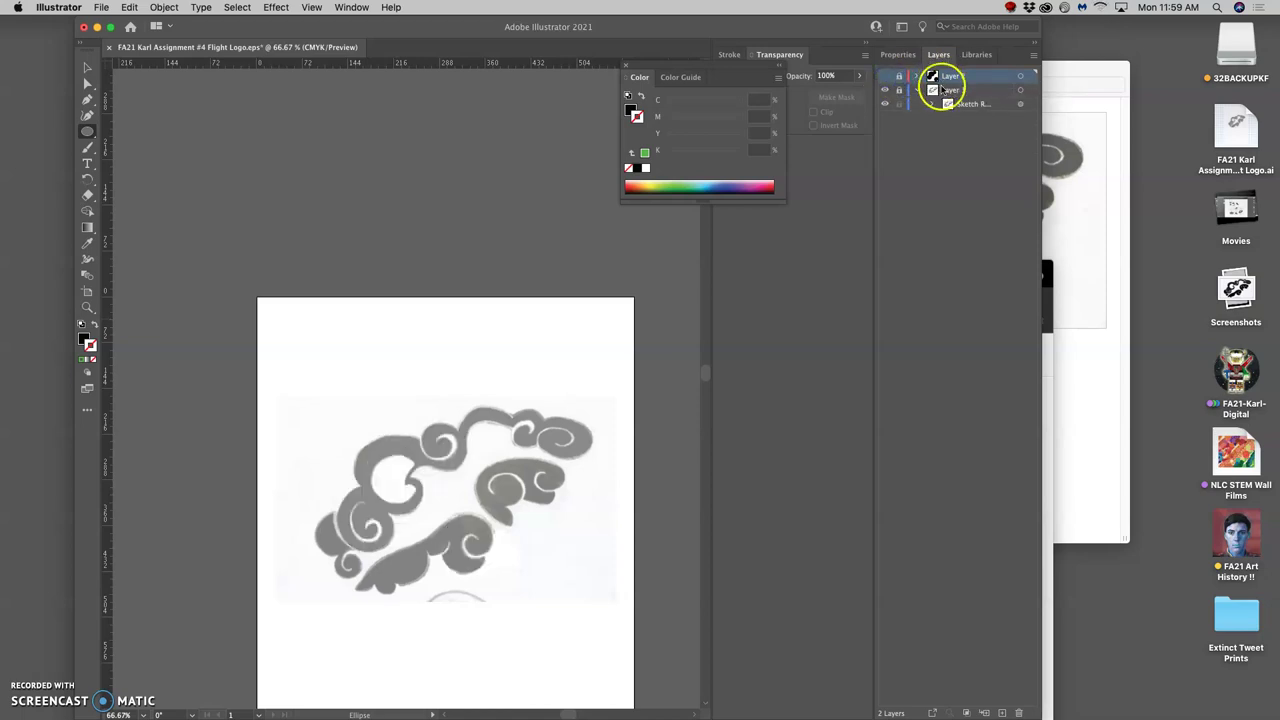
click(1002, 713)
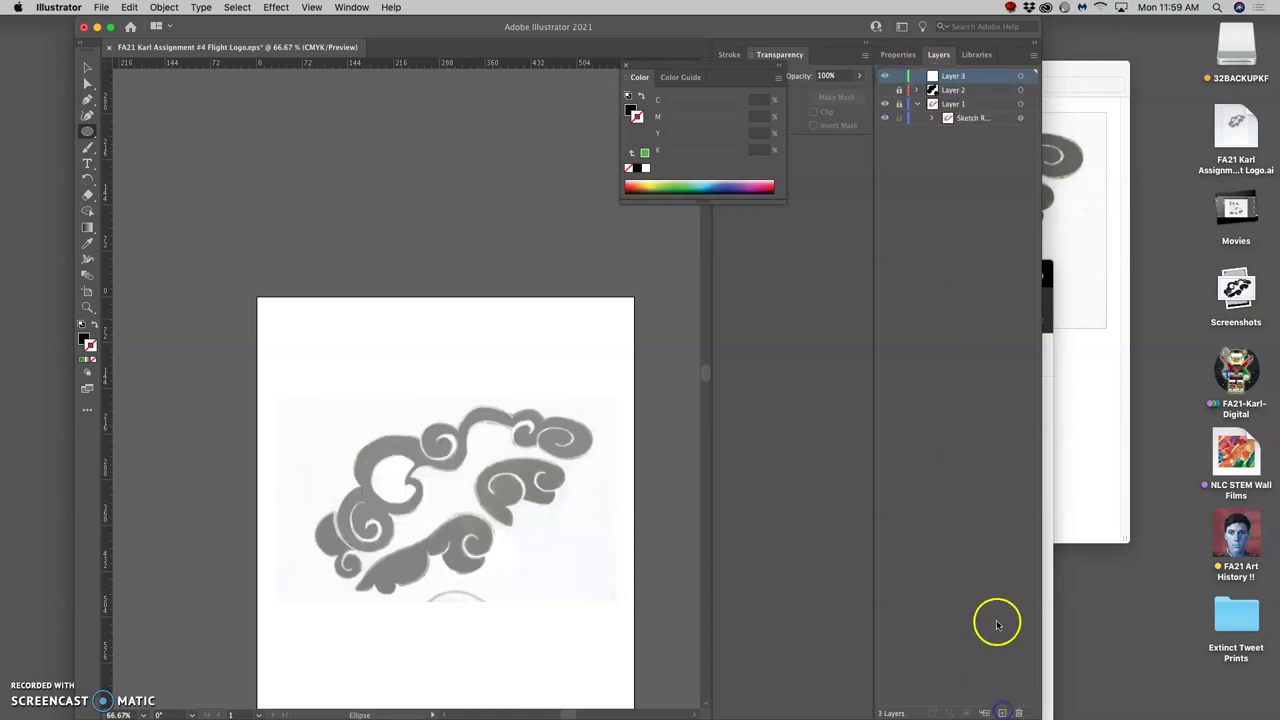
Rename Layer 2 as Shapes, Layer 1 as Sketch, and the new top layer as Pen Tool
double_click(953, 90)
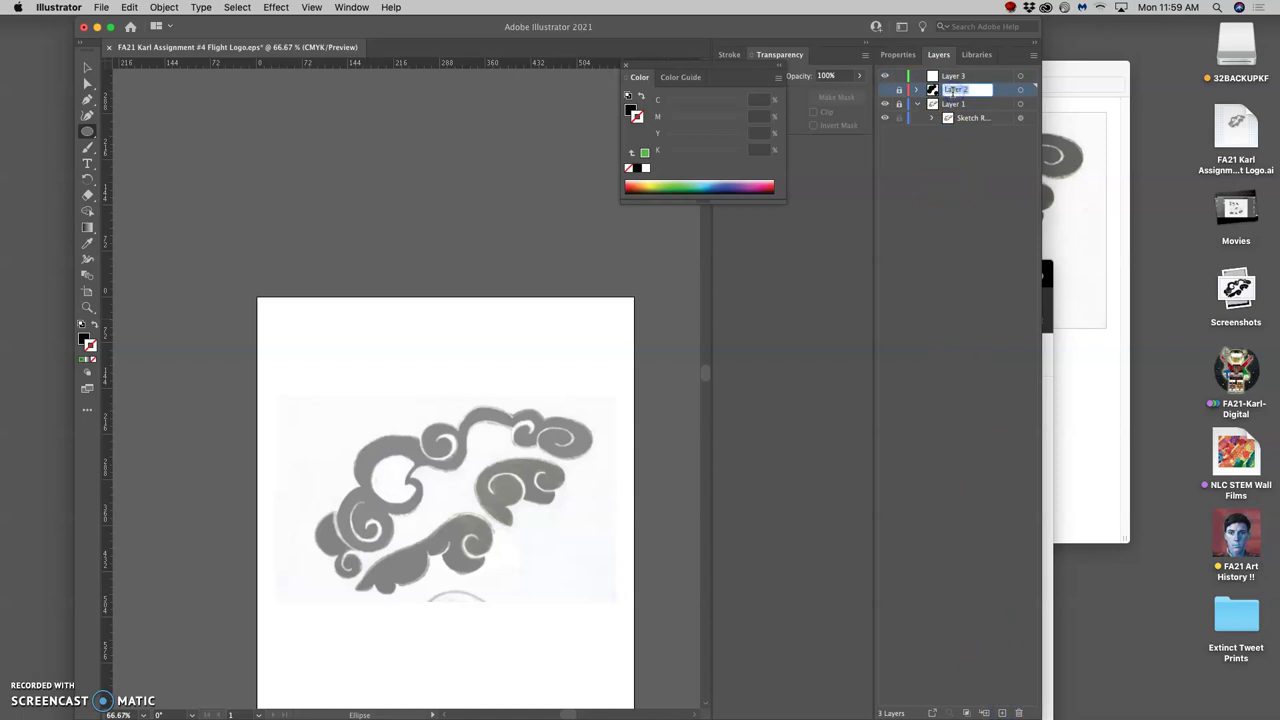
text(Shapes)
key(Tab)
text(Sketch)
key(Return)
click(955, 78)
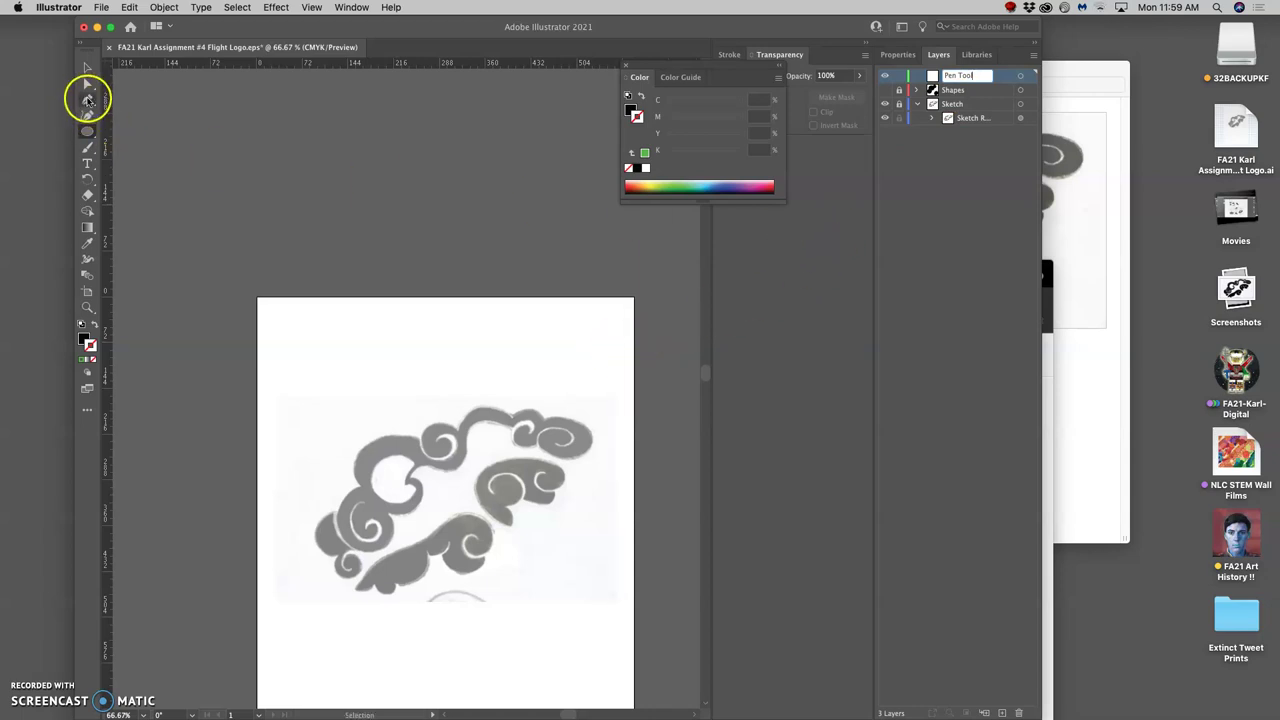
click(87, 99)
Review the Selection and Direct Selection tools, the Pen tool with its Anchor Point variant, and the Curvature tool
click(87, 68)
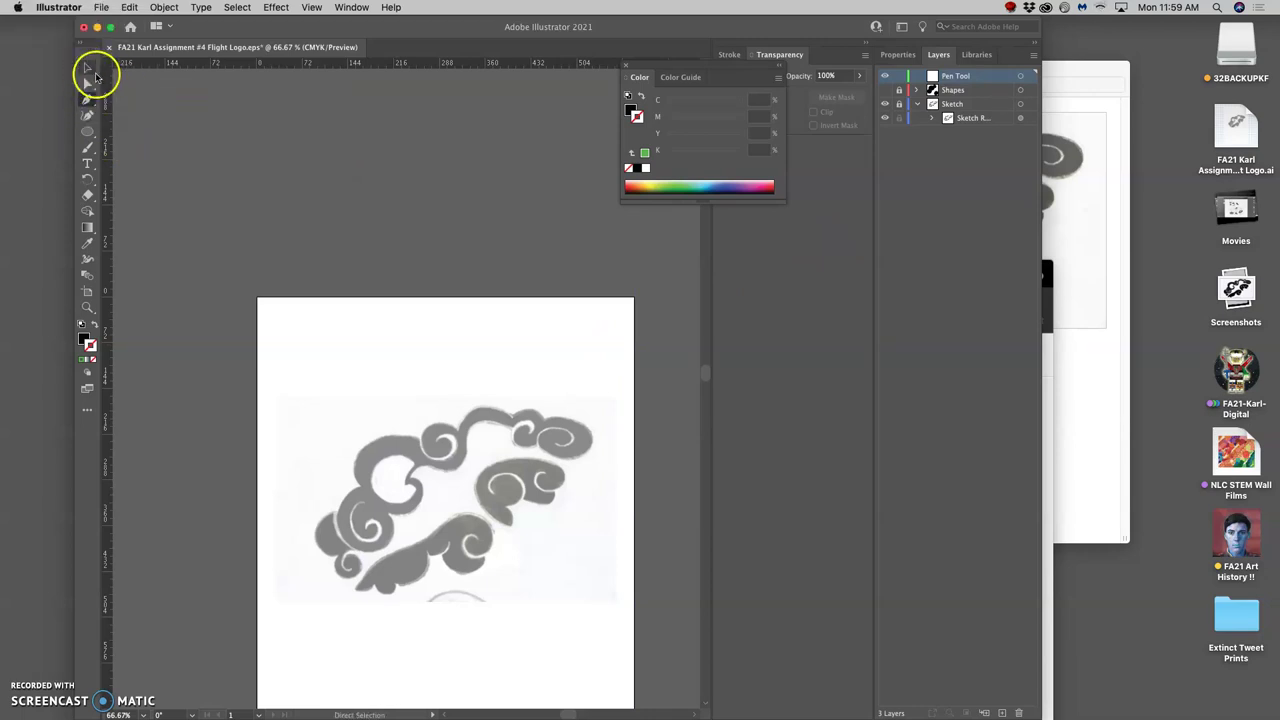
click(87, 69)
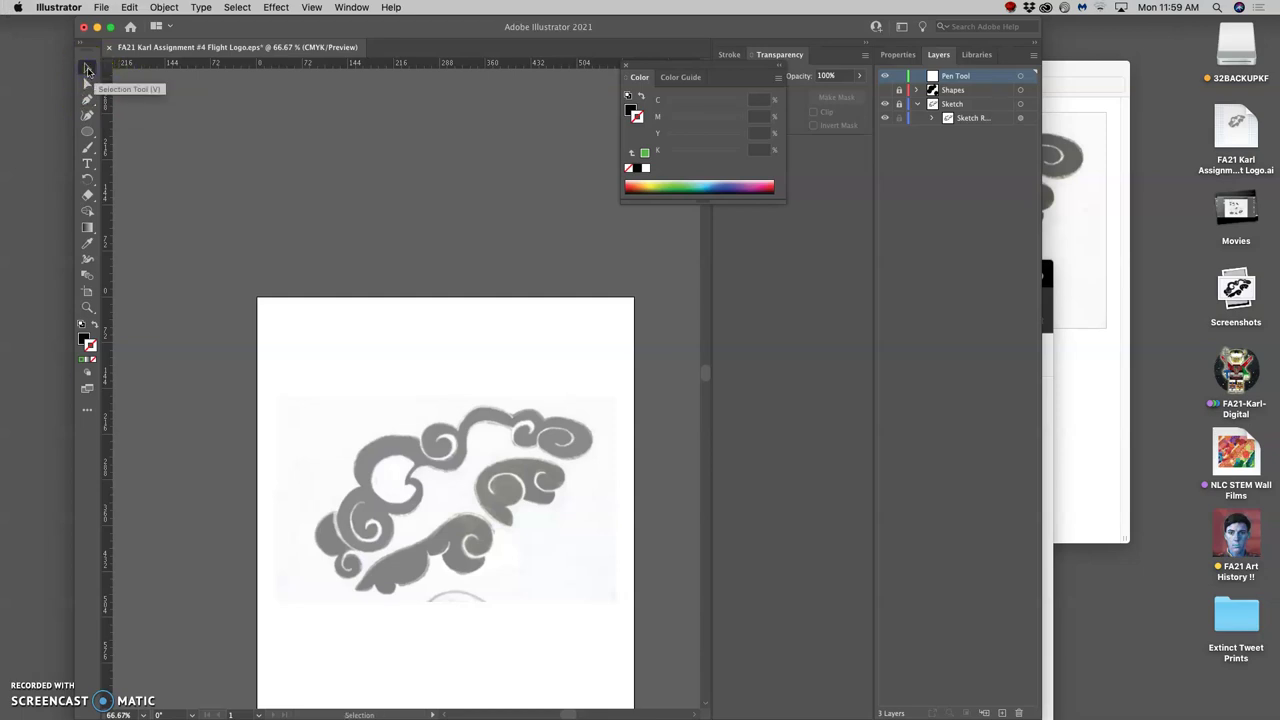
click(87, 84)
click(87, 68)
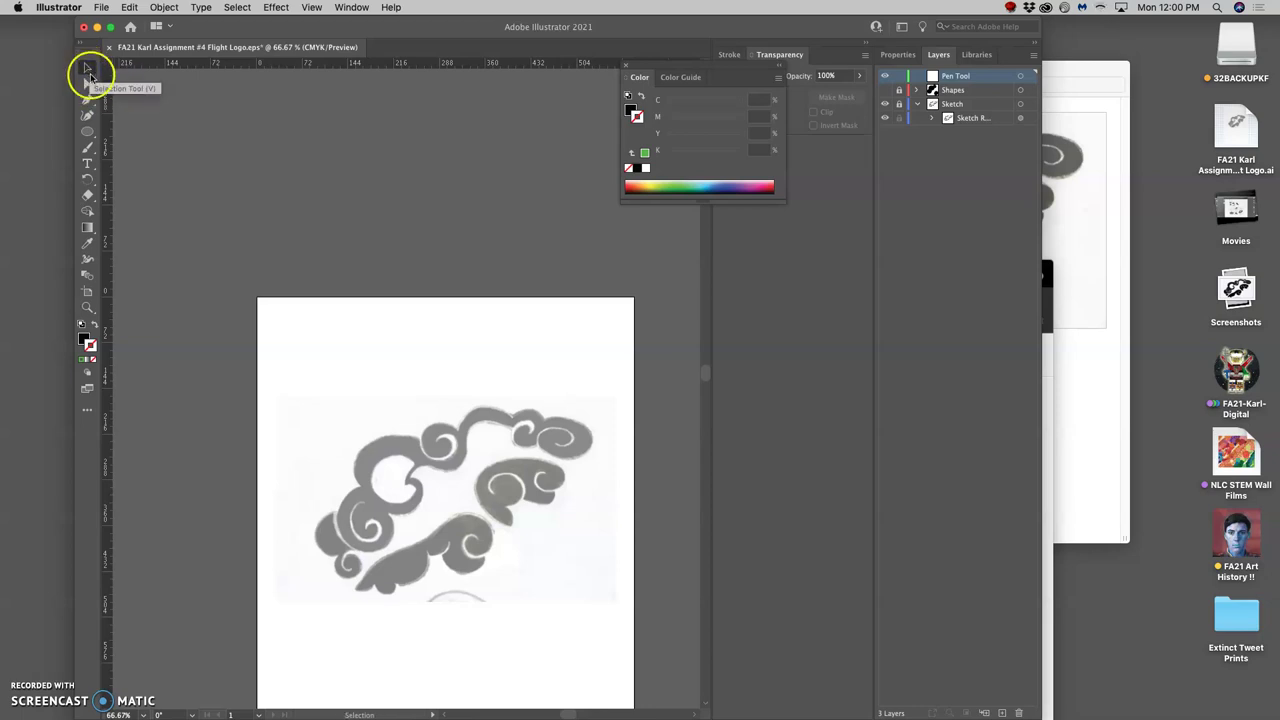
click(88, 80)
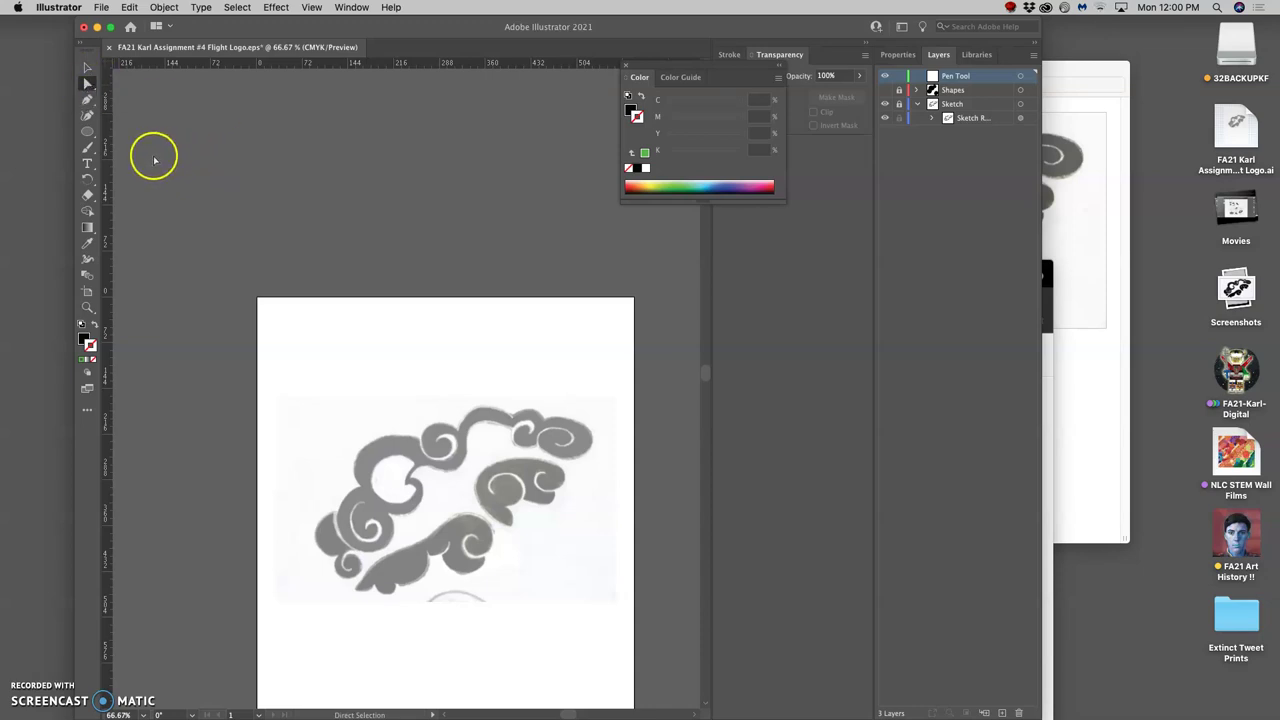
click(87, 101)
click(88, 101)
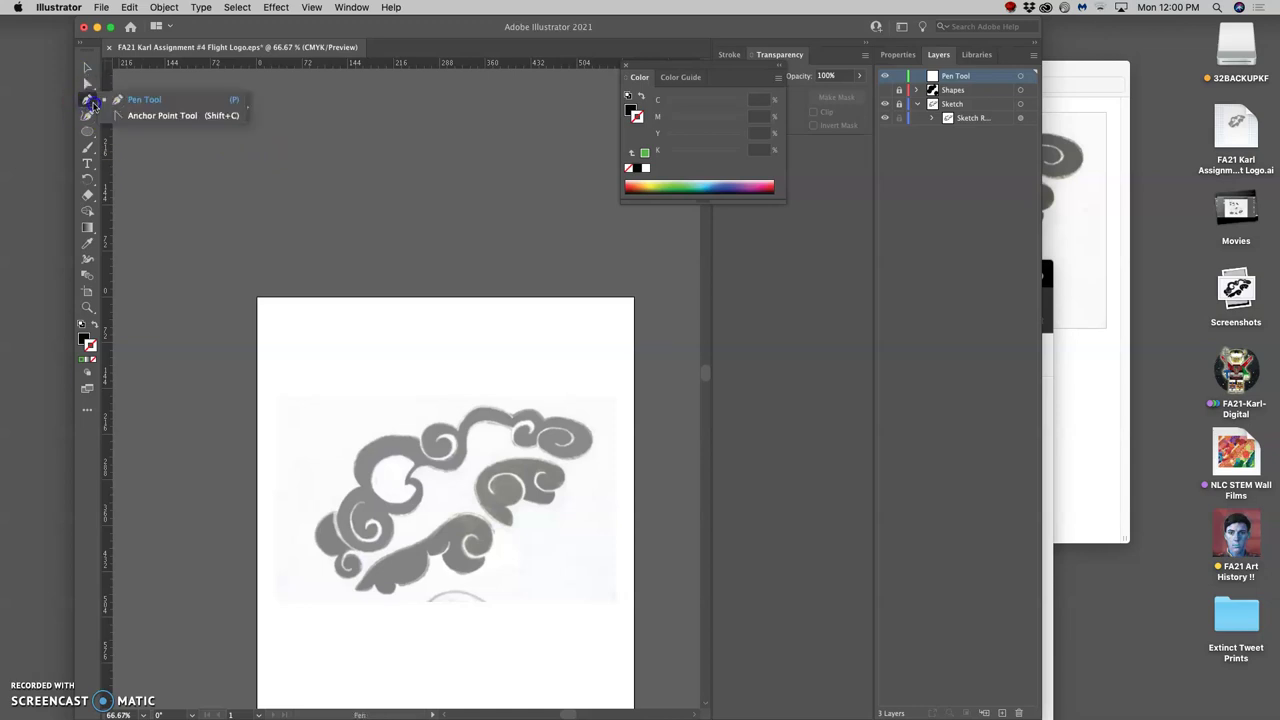
drag(97, 106, 147, 103)
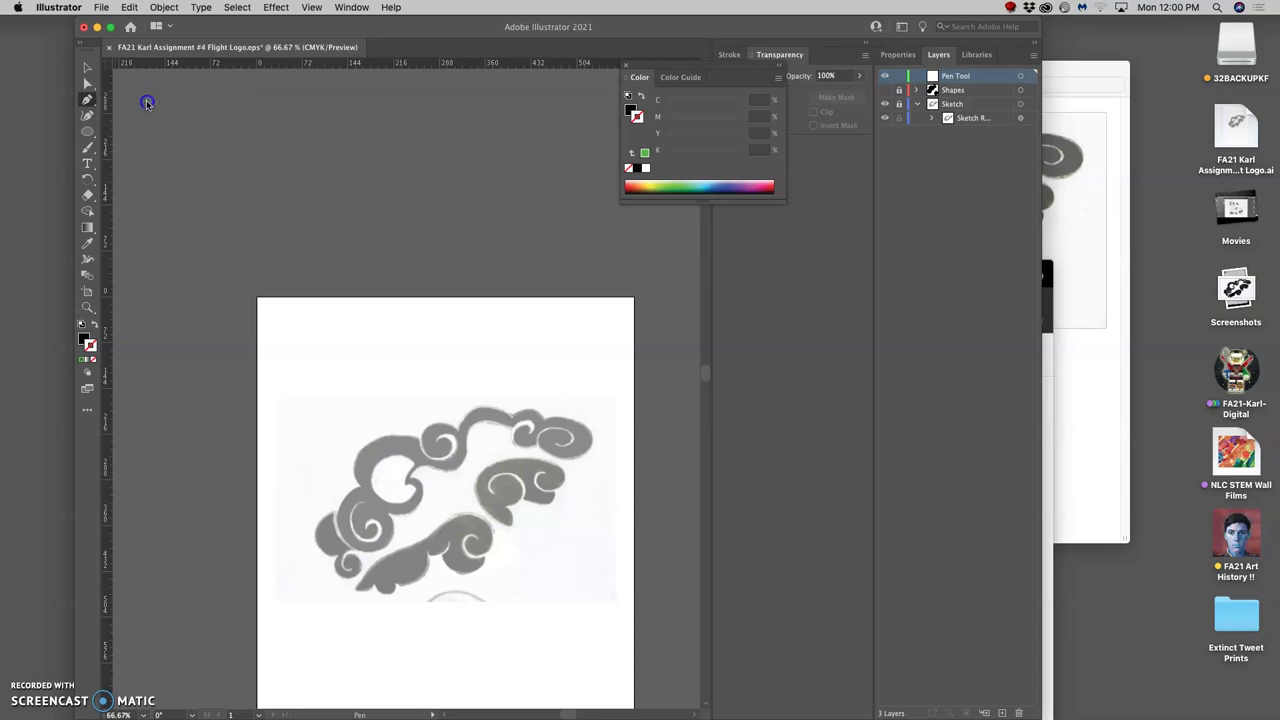
click(89, 117)
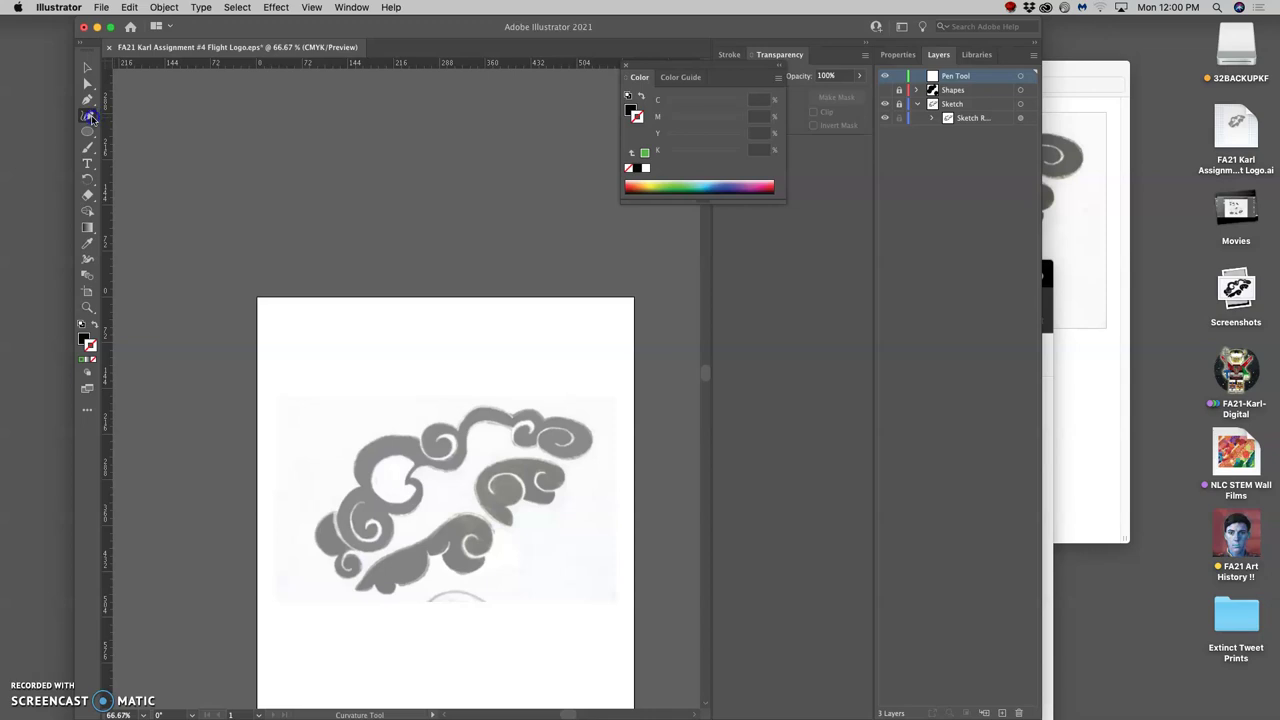
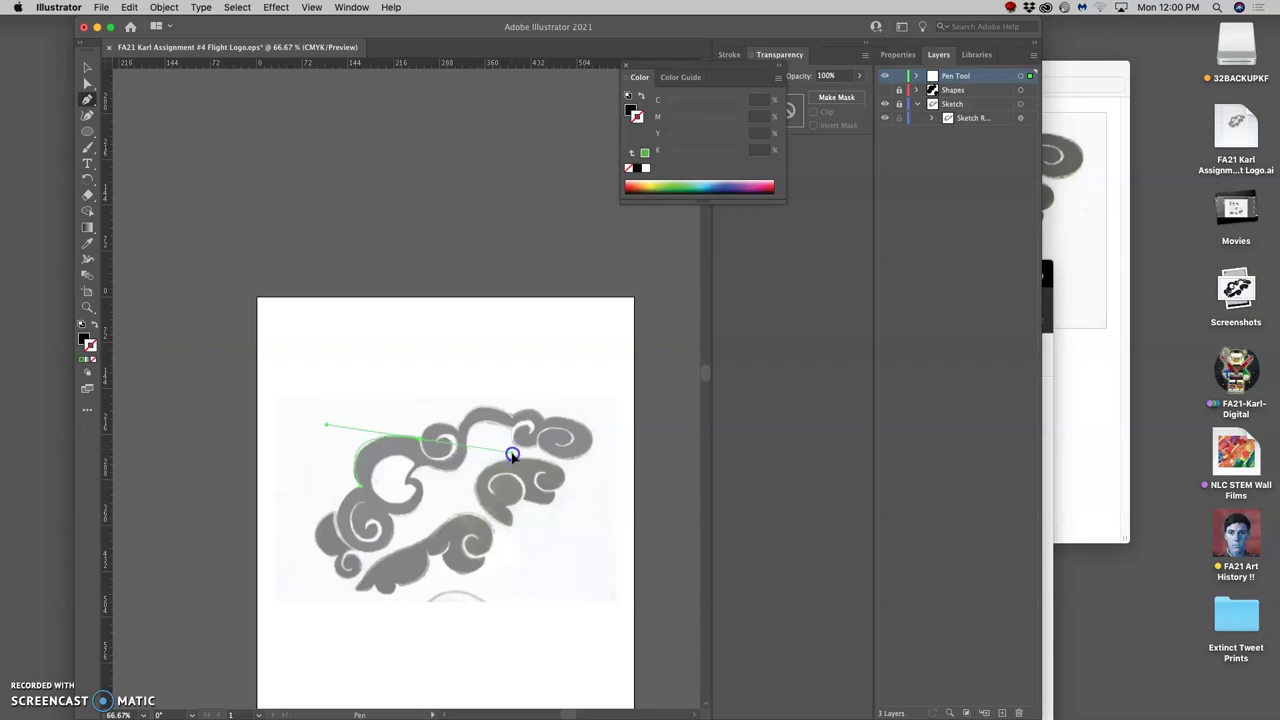
Draw a black-filled Pen tool path from the upper-left cloud's outer curve, with curved and straight segments across the neighbouring clouds
drag(510, 451, 510, 451)
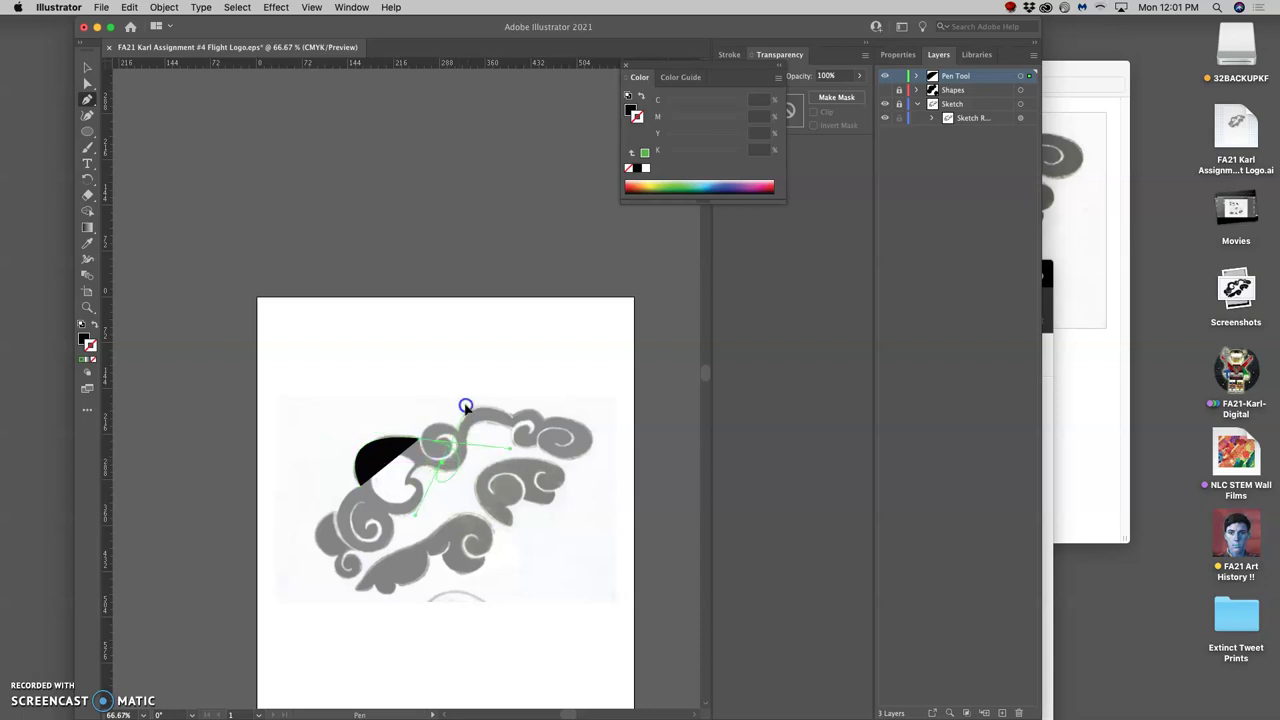
drag(465, 386, 484, 383)
drag(452, 452, 452, 423)
click(487, 440)
drag(458, 507, 416, 518)
drag(316, 514, 364, 502)
Add another anchor at the top of the left-hand spiral and close the path at its starting anchor
key(super+equal)
key(super+equal)
key(super+equal)
key(super+equal)
key(super+equal)
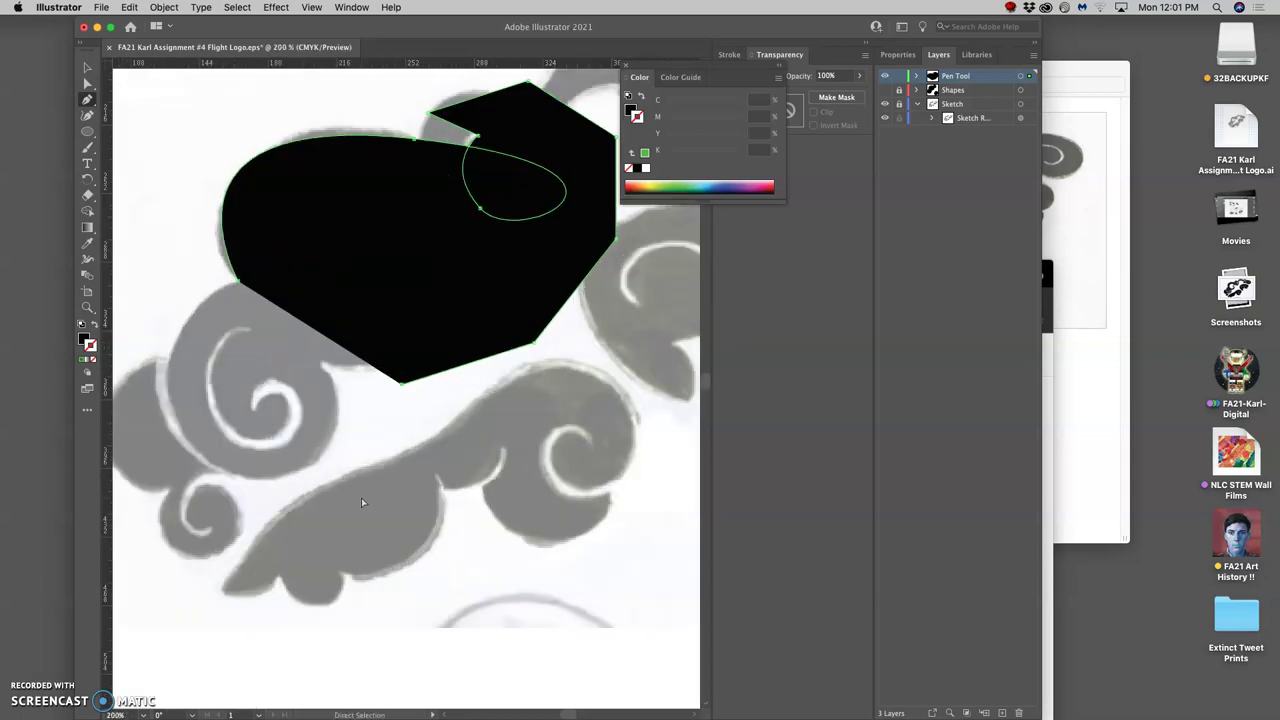
drag(240, 394, 434, 449)
drag(286, 360, 289, 239)
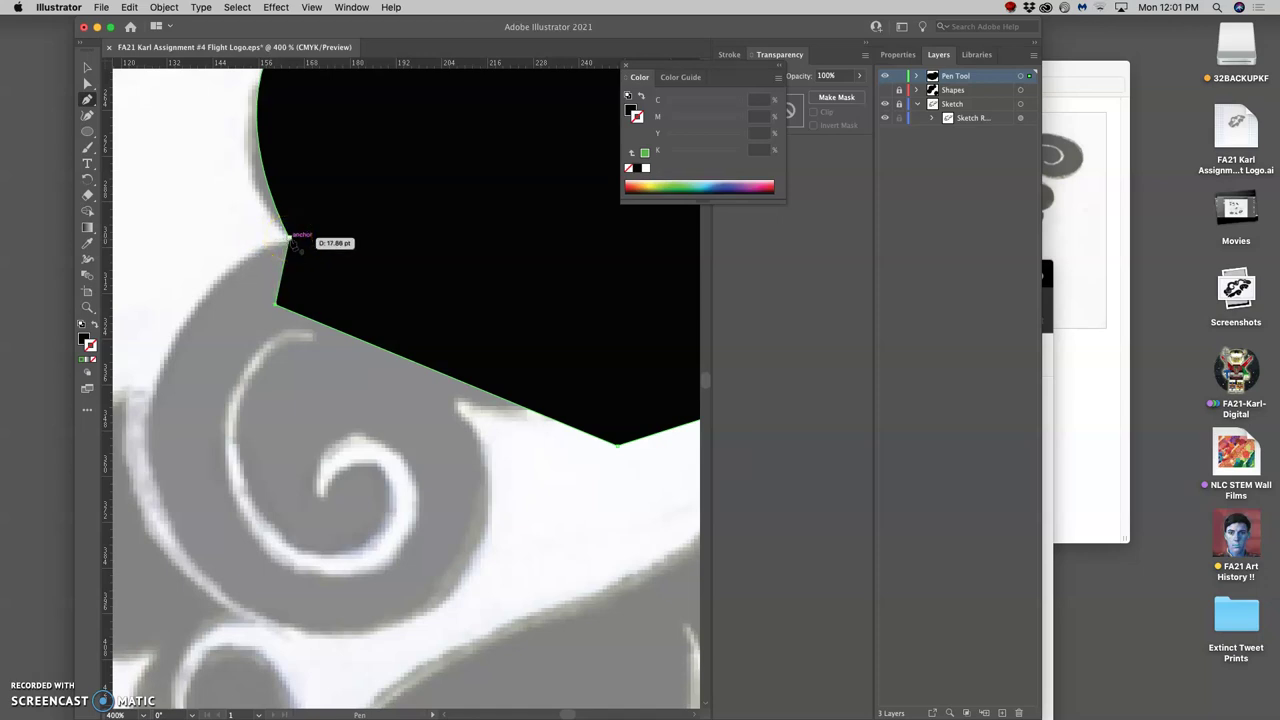
Reshape the black shape's upper-right anchors with the Anchor Point tool, curving its straight edges and making the inner loop's anchor a corner
key(super+minus)
key(super+minus)
key(super+minus)
key(super+minus)
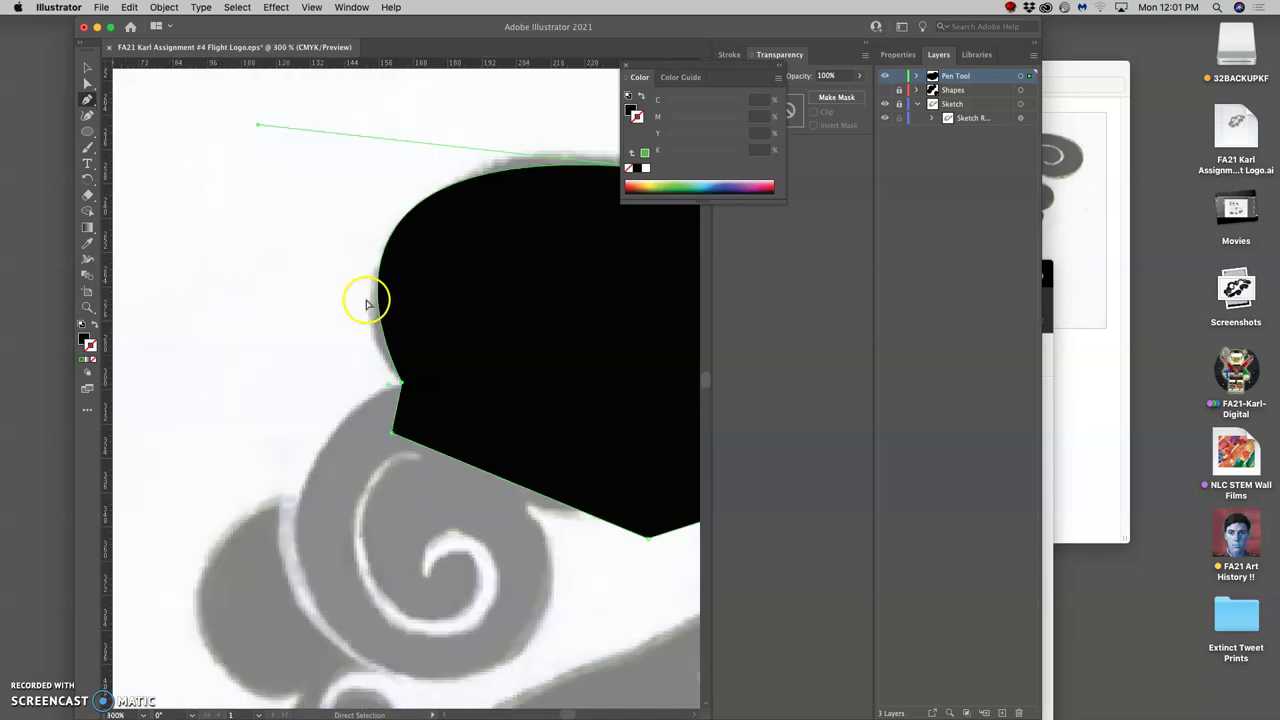
drag(485, 328, 498, 248)
key(super+equal)
key(super+equal)
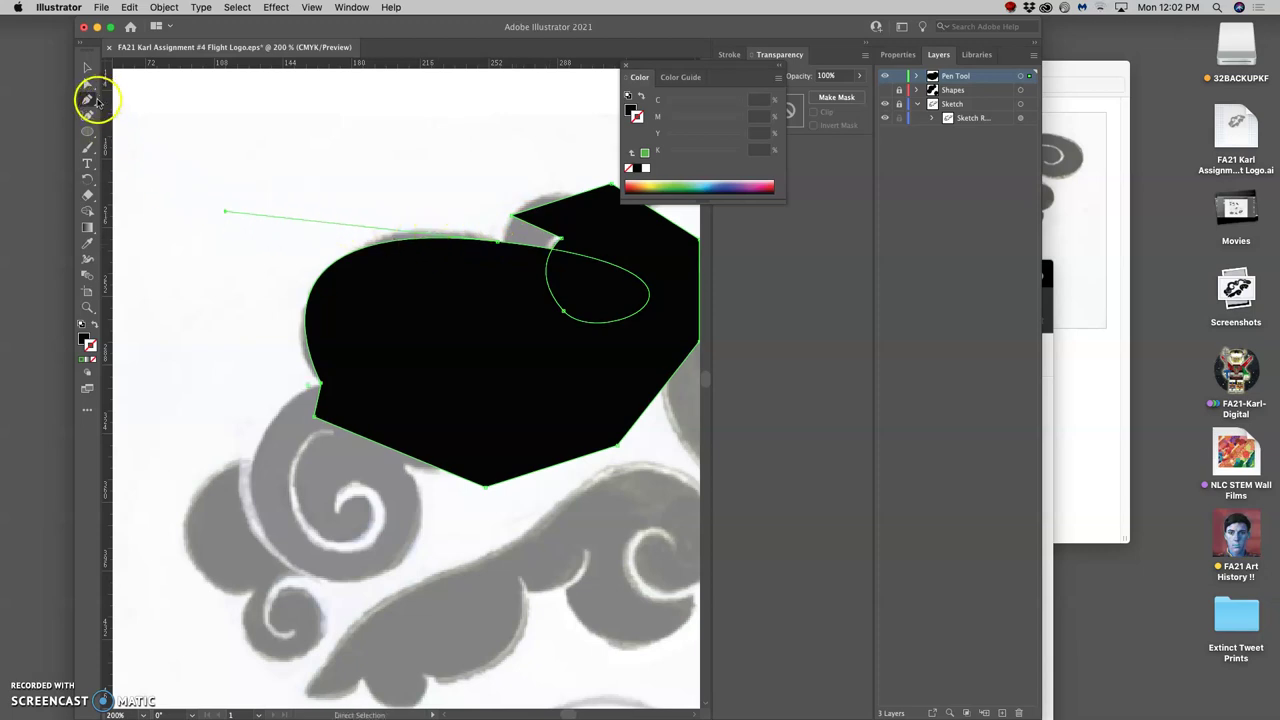
drag(88, 100, 129, 114)
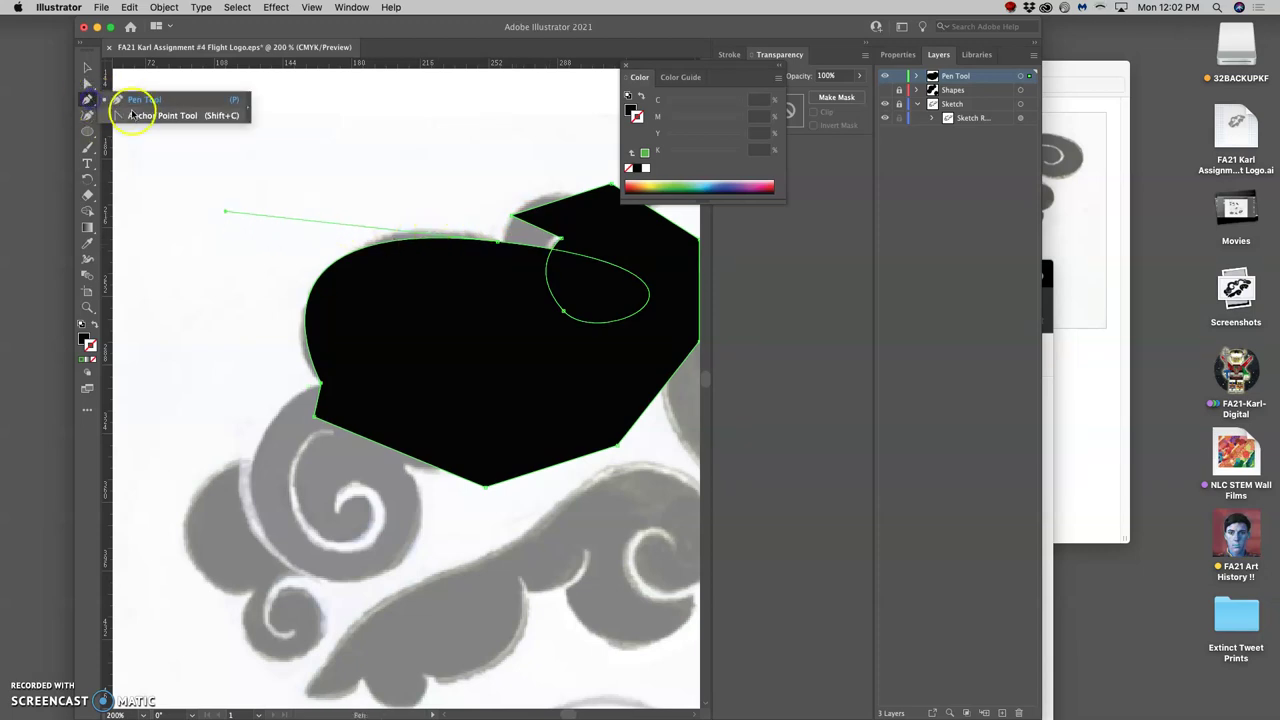
drag(563, 236, 677, 203)
scroll(623, 409, right, 5)
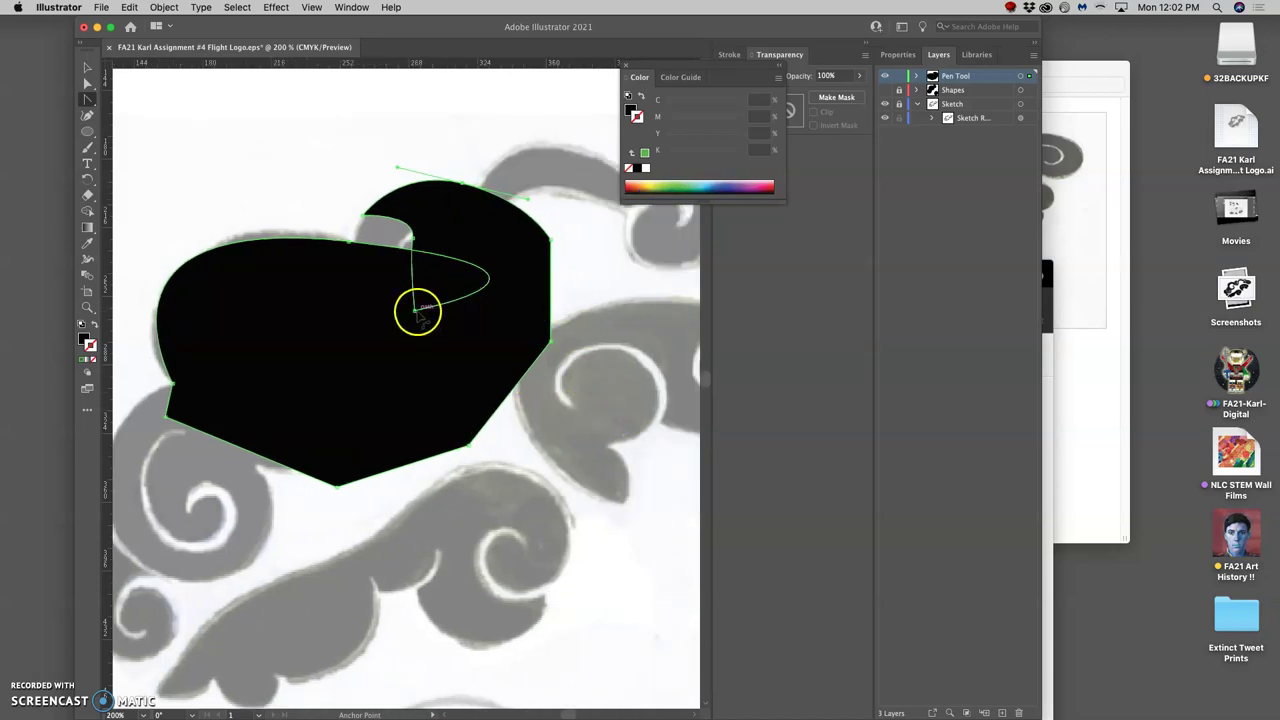
Move the anchors of the inner loop to the notch beside the small cloud using Direct Selection
click(88, 86)
click(139, 108)
drag(417, 268, 344, 188)
click(420, 255)
Delete the extra anchors along the black shape's upper right to simplify its outline
drag(87, 101, 118, 101)
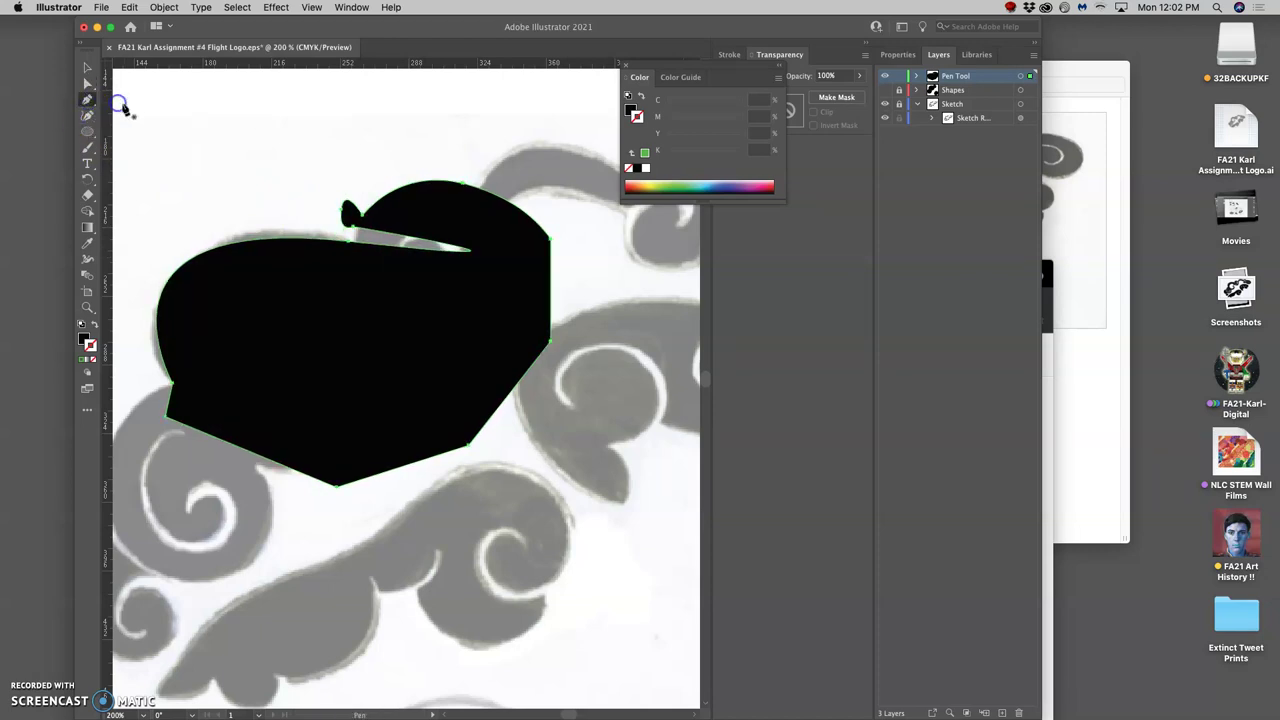
key(minus)
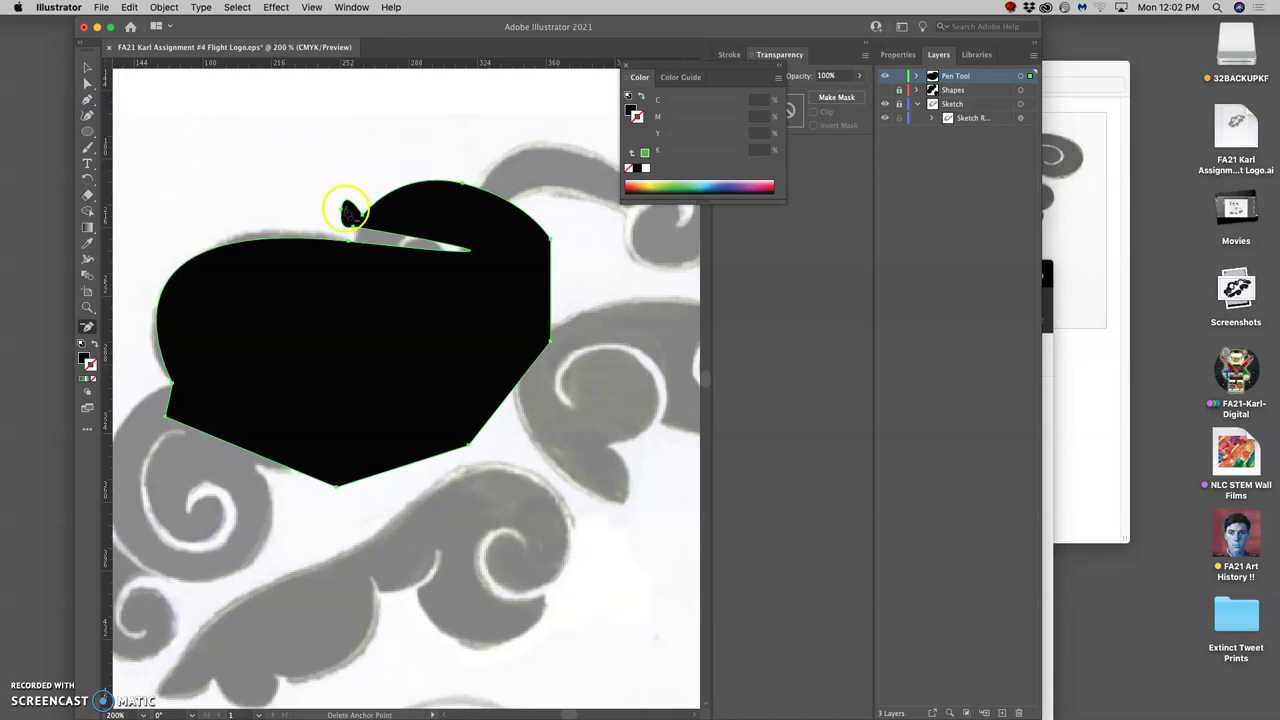
click(345, 210)
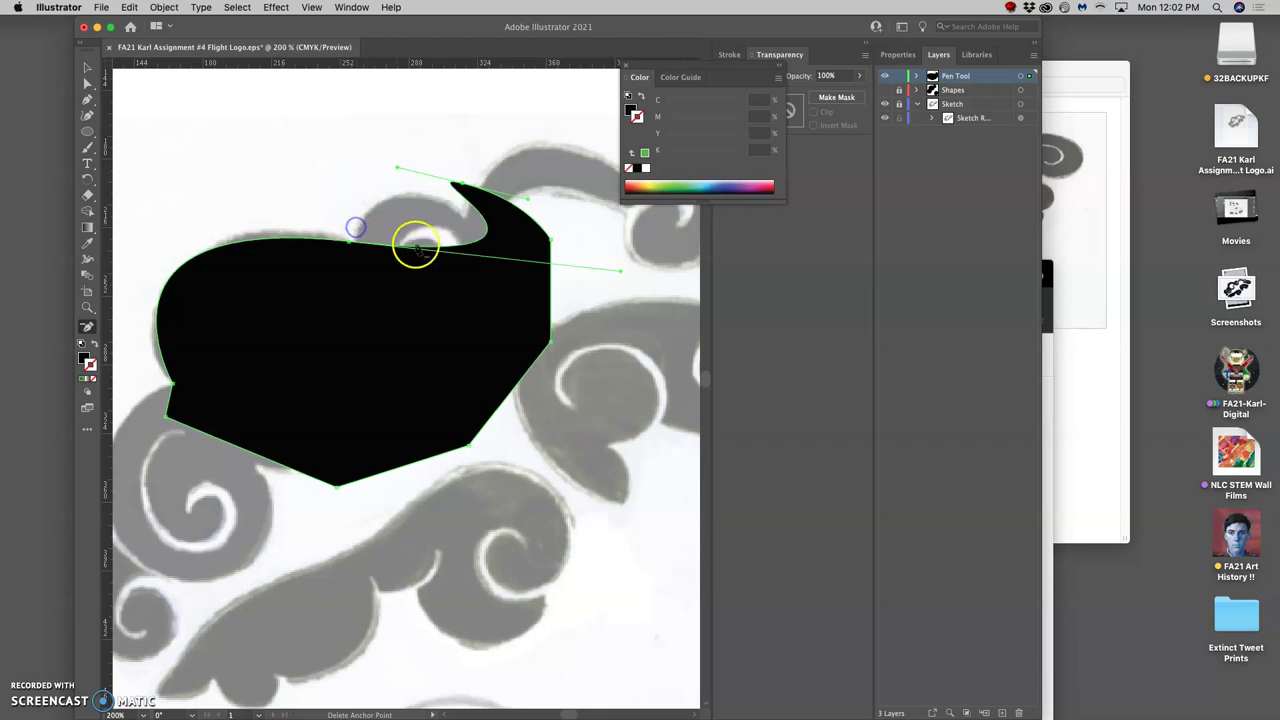
click(462, 184)
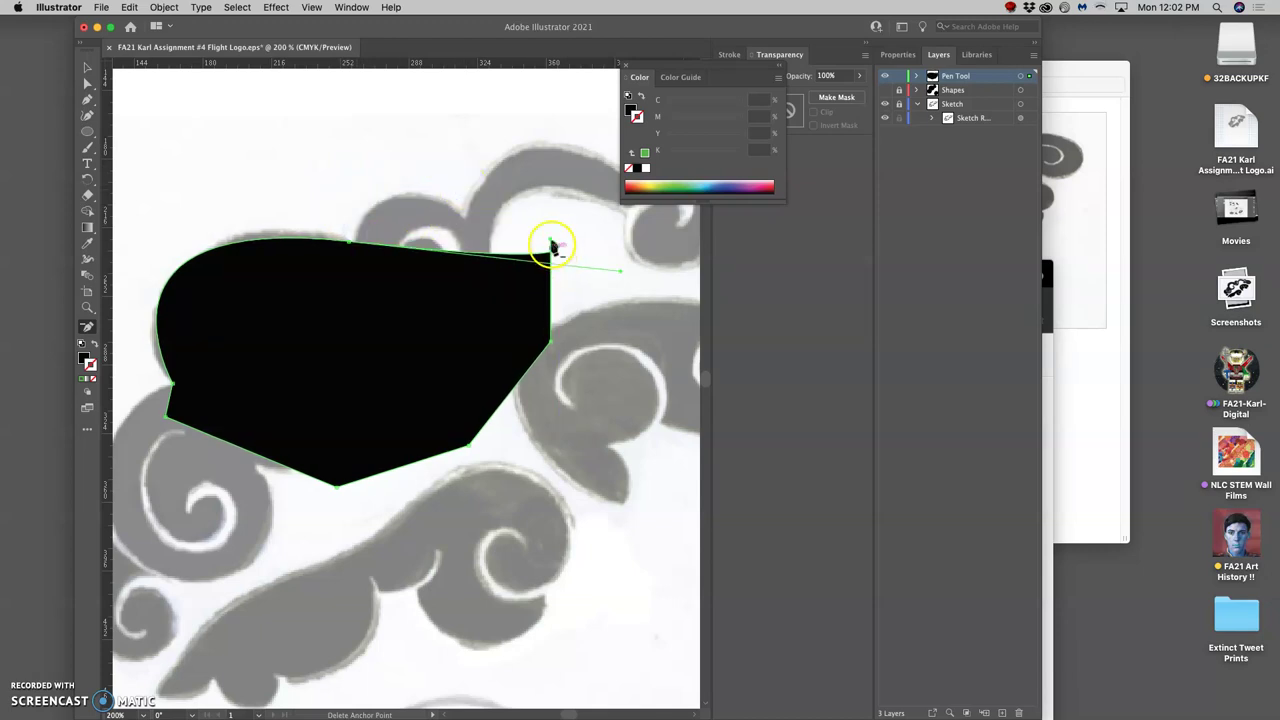
click(550, 246)
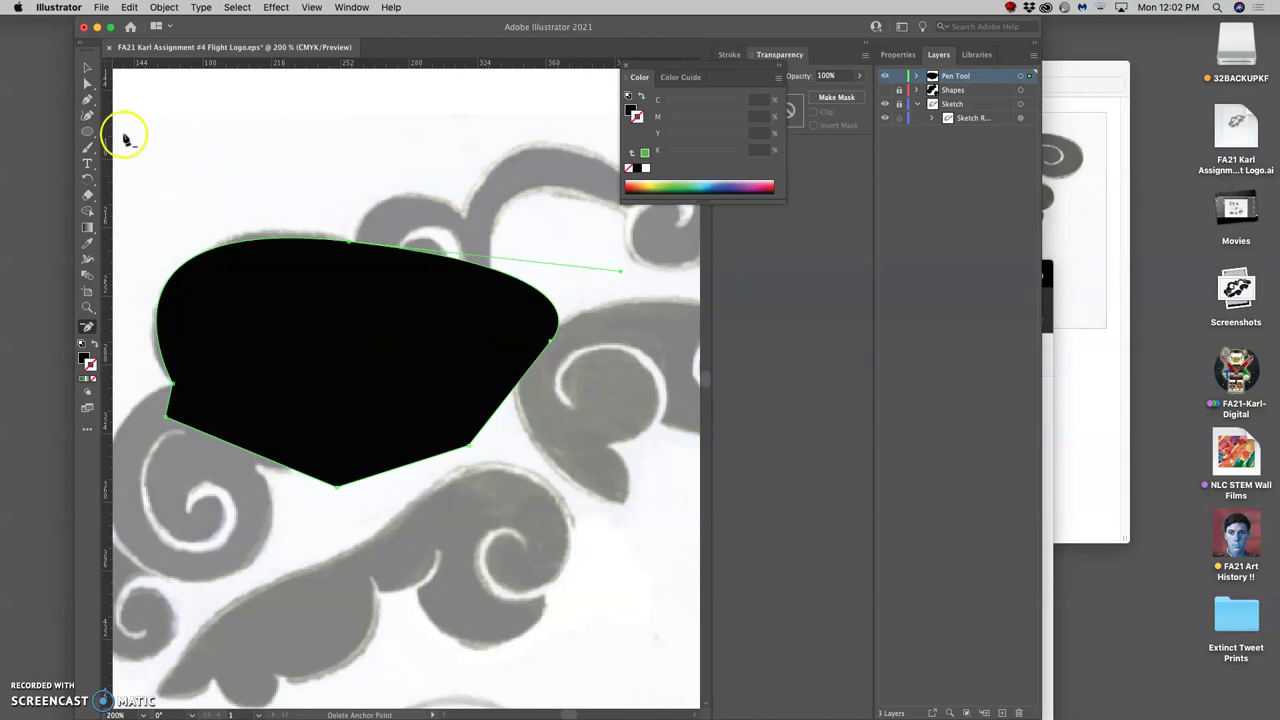
Move the right-hand anchor to the notch beside the small cloud and adjust the top anchor's handle to make a smooth dip
click(88, 84)
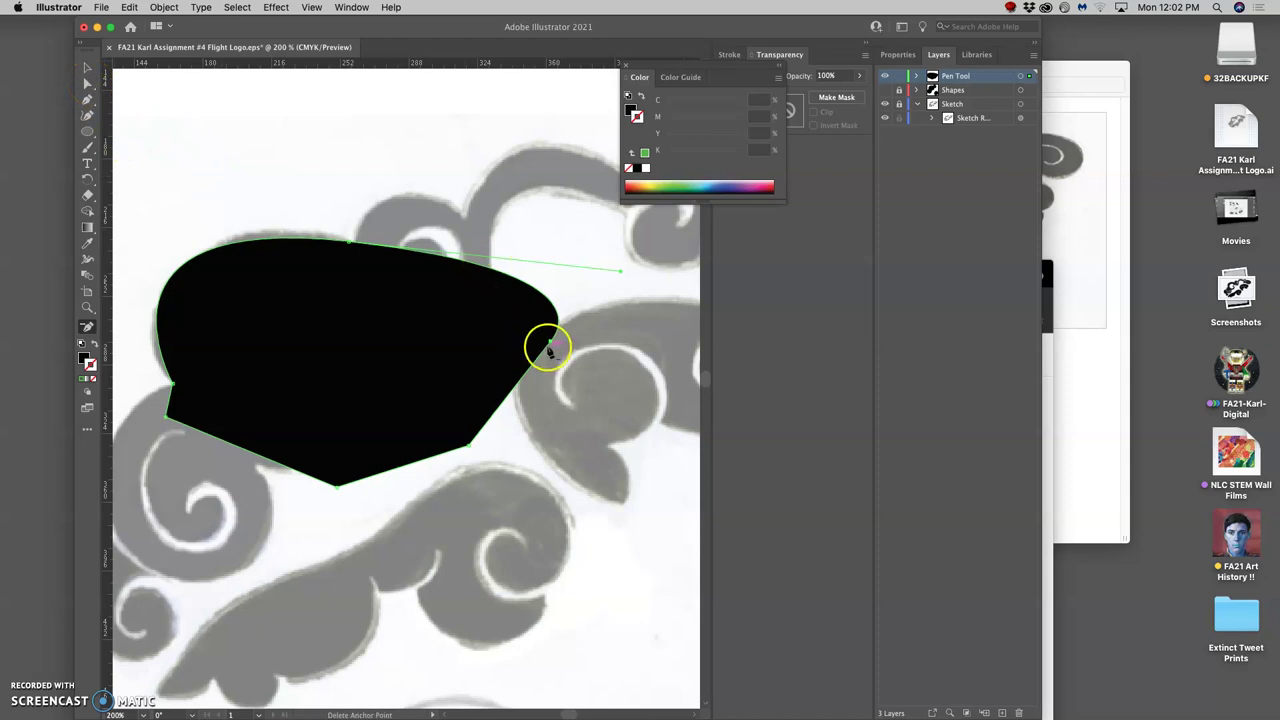
click(89, 85)
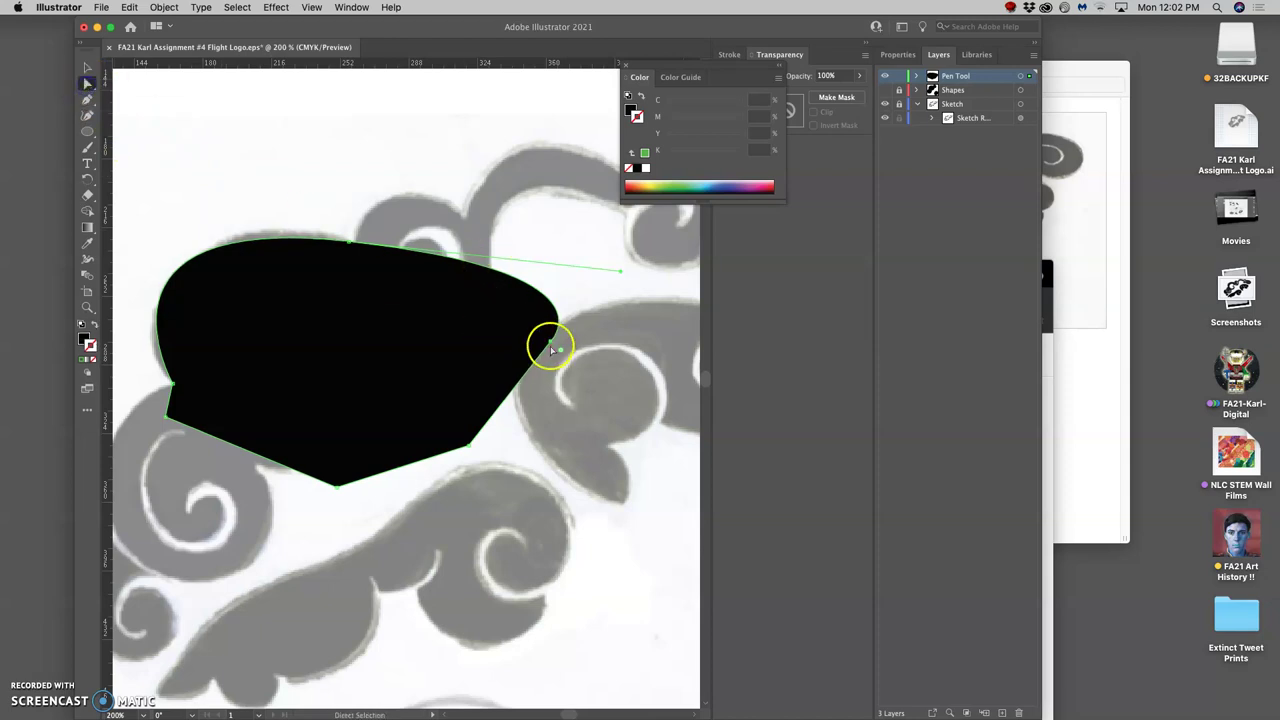
drag(549, 346, 465, 218)
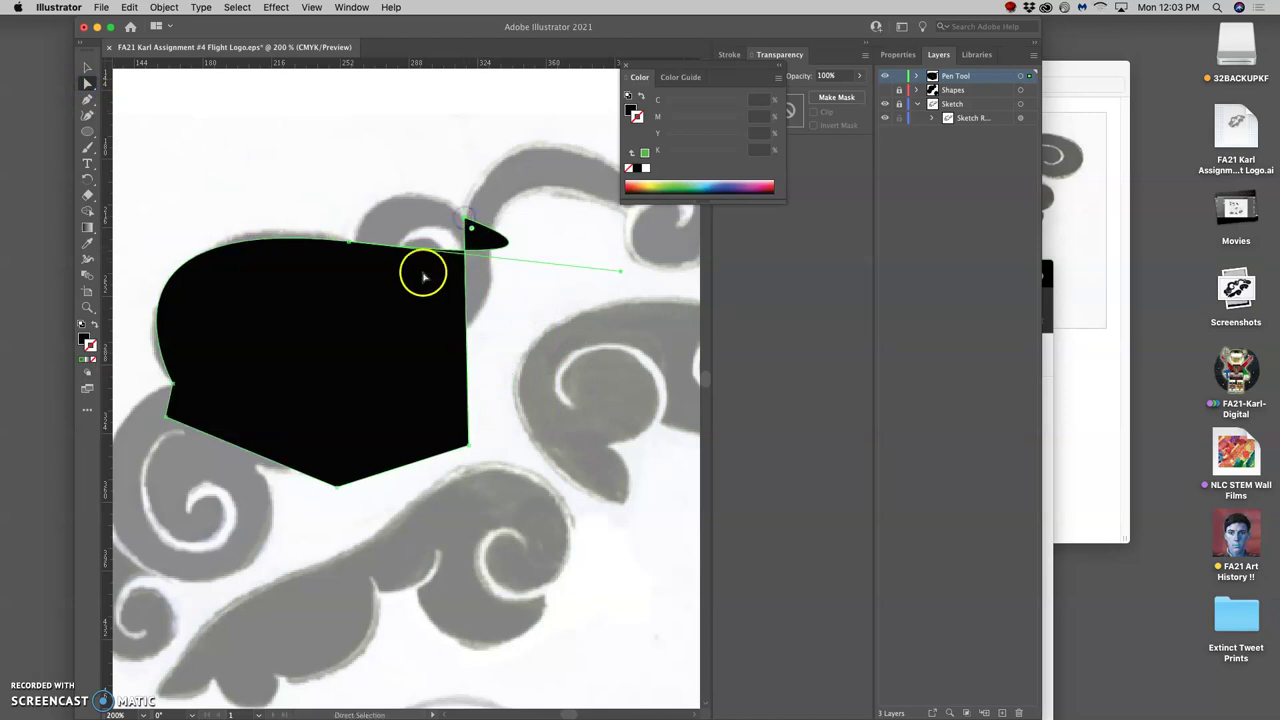
click(627, 273)
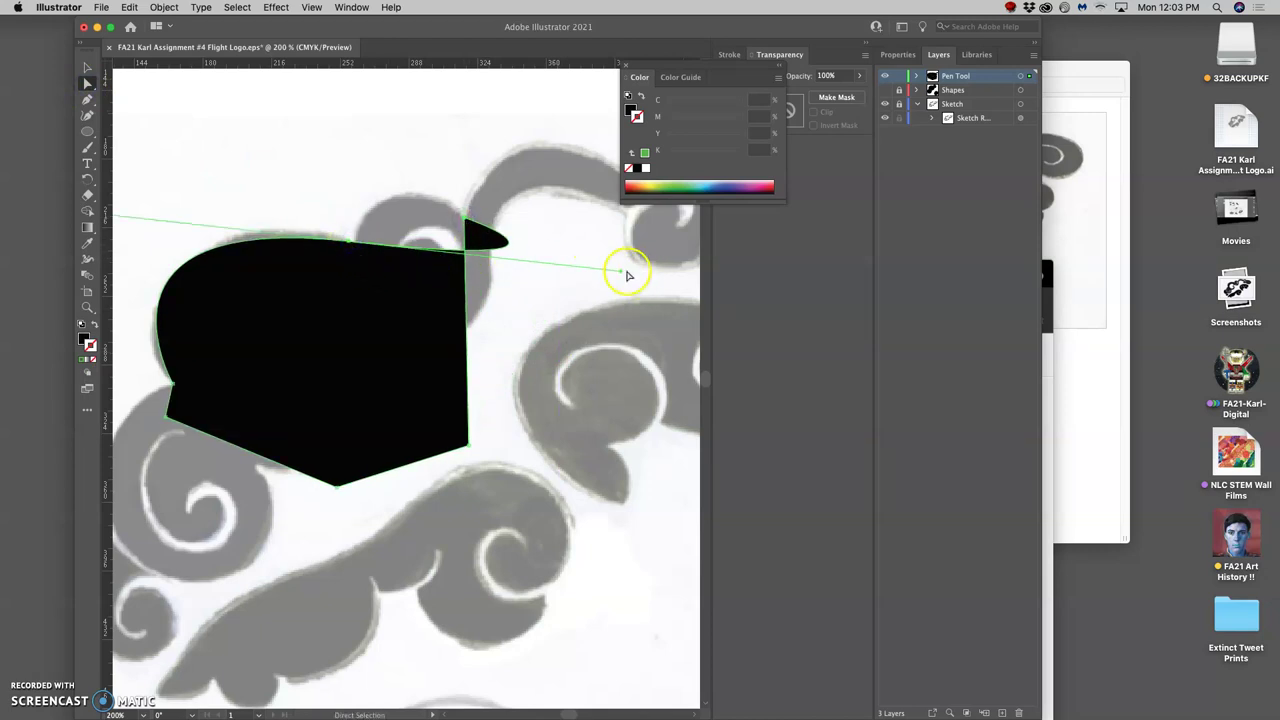
drag(620, 273, 559, 283)
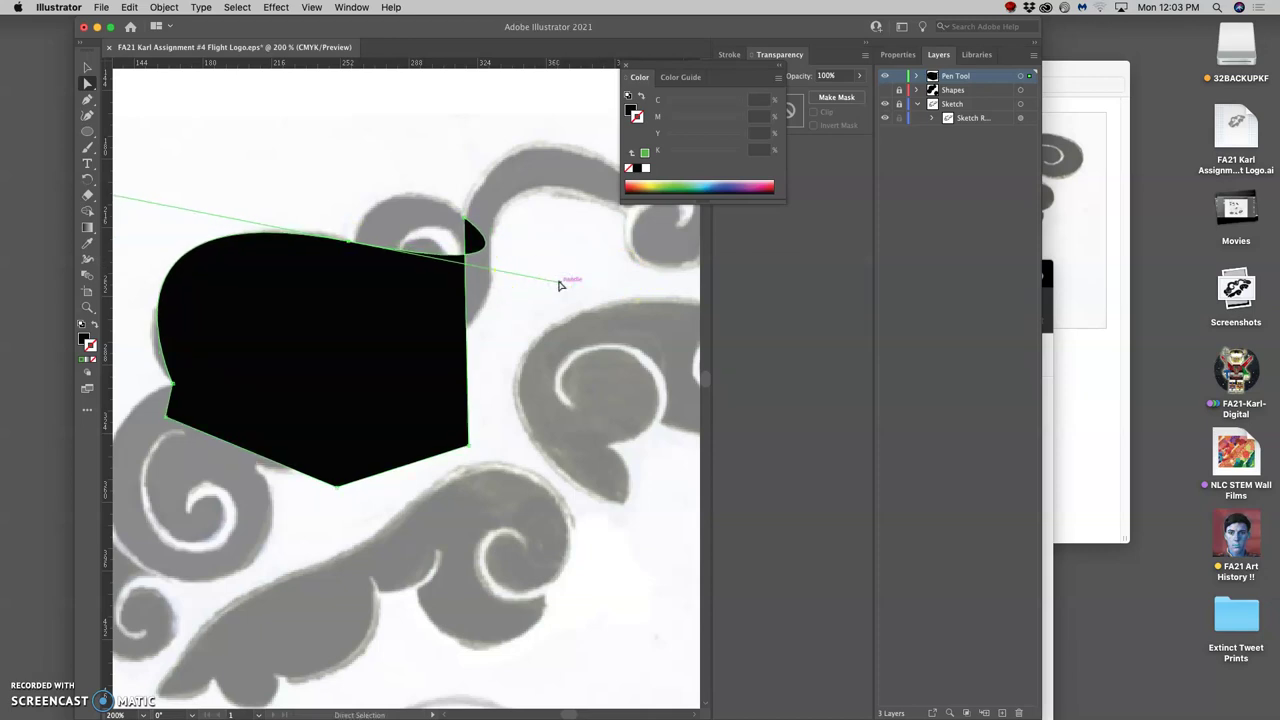
key(super)
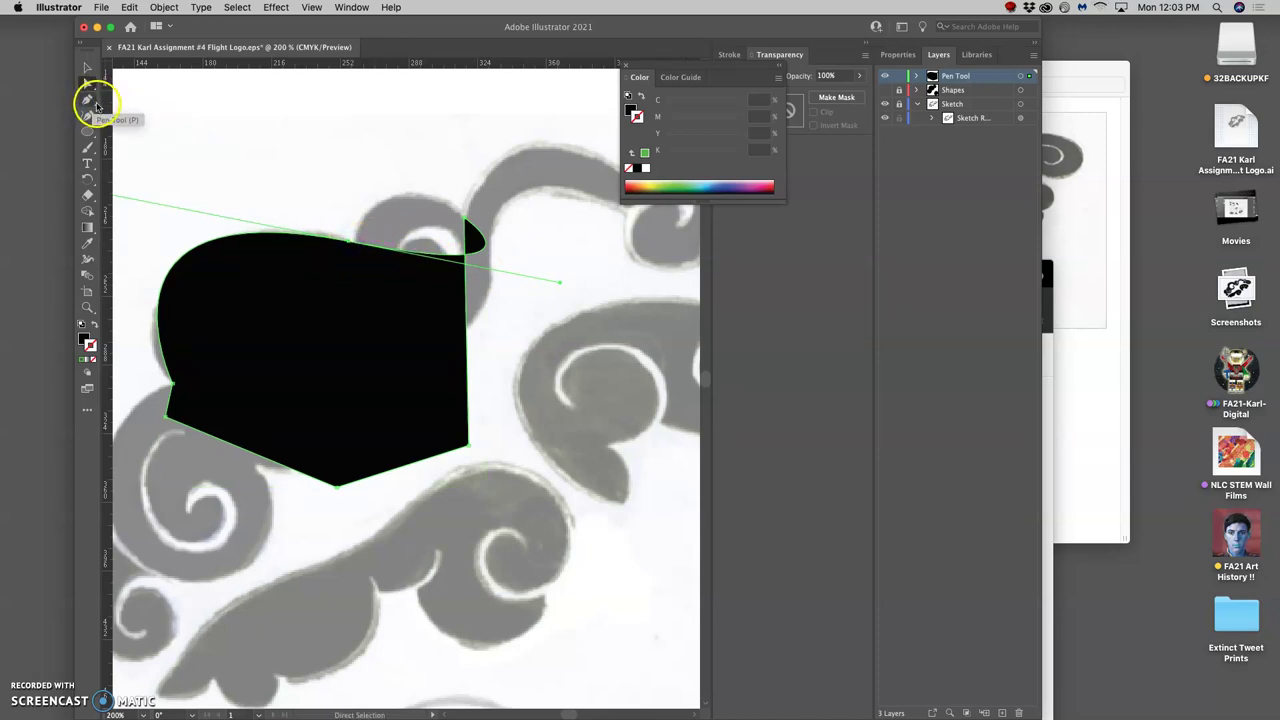
drag(558, 284, 394, 257)
Move the closed black shape down and to the right, and position the separate open curve along the upper-left cloud's edge
drag(451, 223, 432, 115)
click(420, 194)
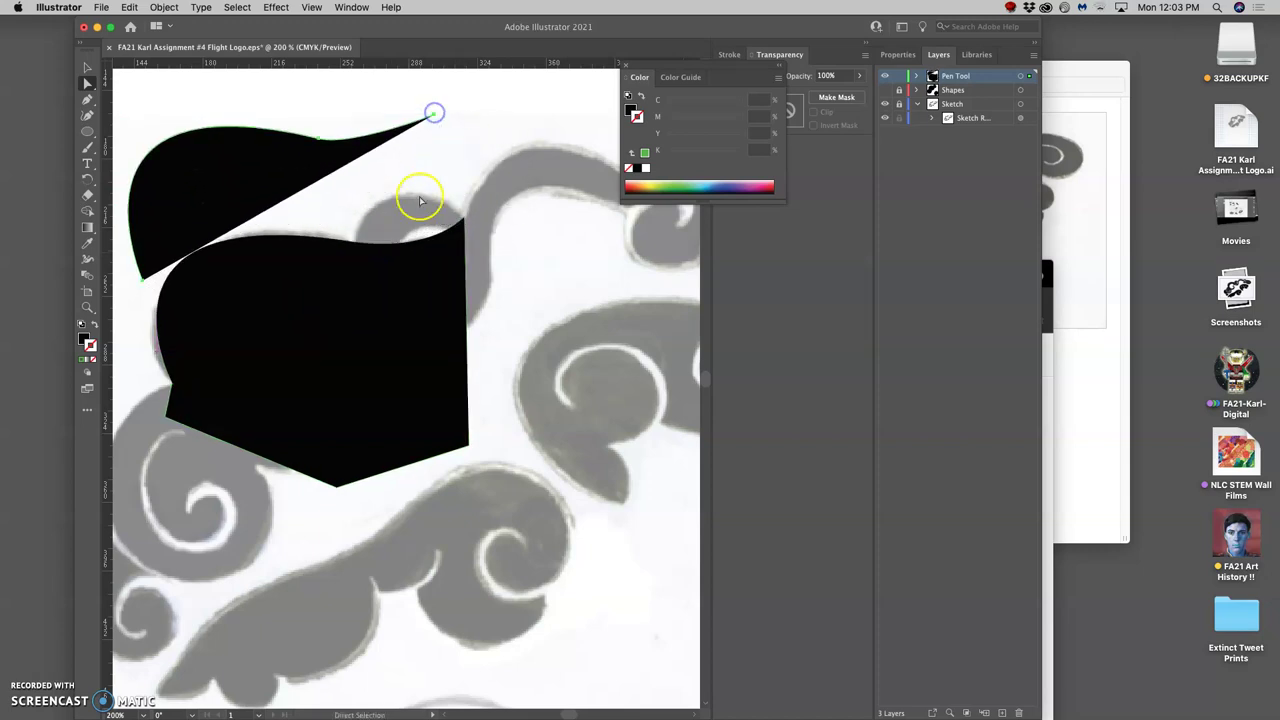
drag(400, 271, 480, 426)
drag(223, 160, 258, 271)
click(294, 277)
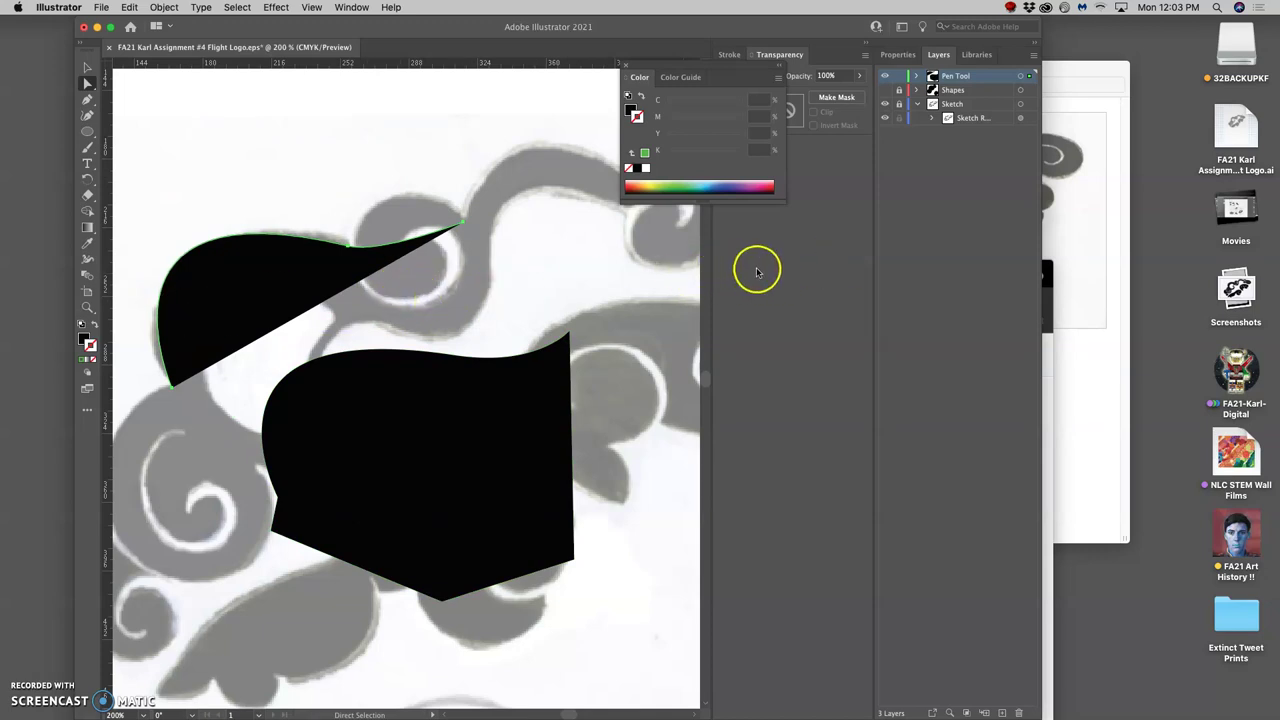
Switch to Chrome to view the Pen Tool tips slide in the Vector Logo Design & Creation Basics presentation
click(1040, 266)
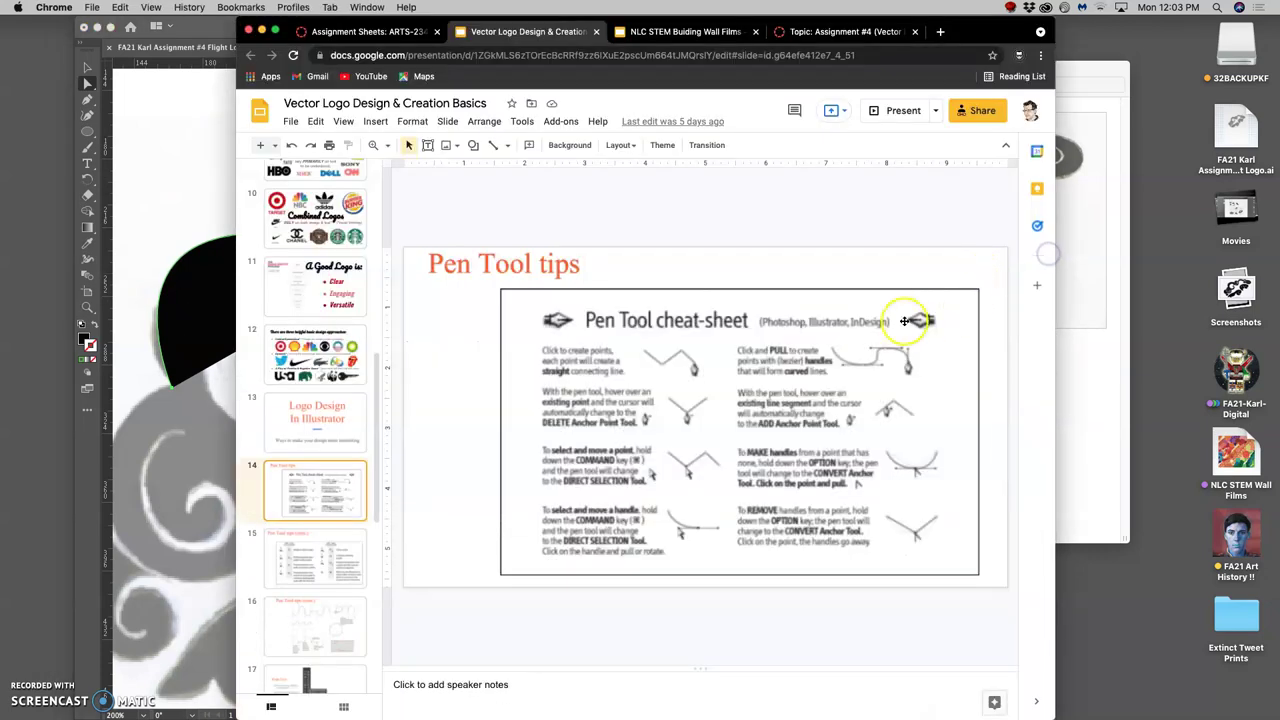